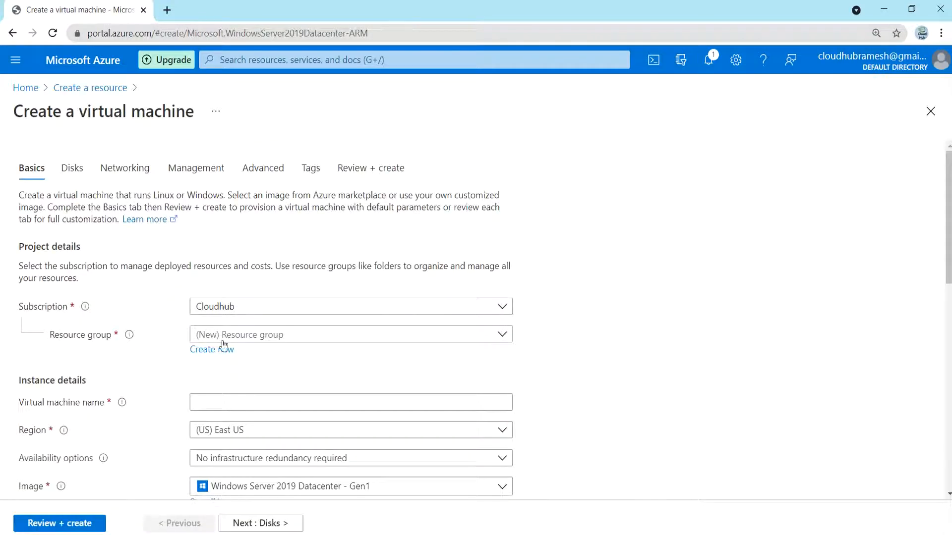
Create a new resource group named demo for the virtual machine and name the machine demovm.
left_click(212, 349)
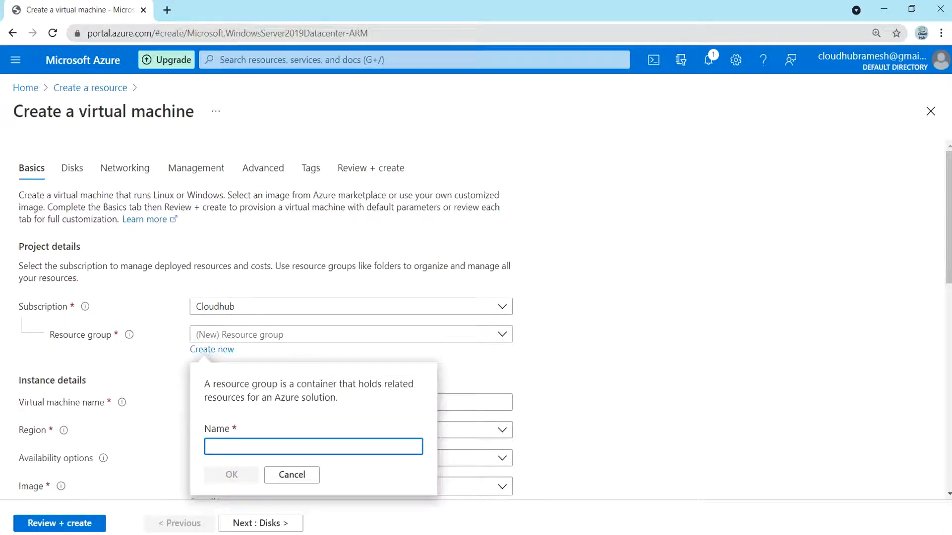
type("demo")
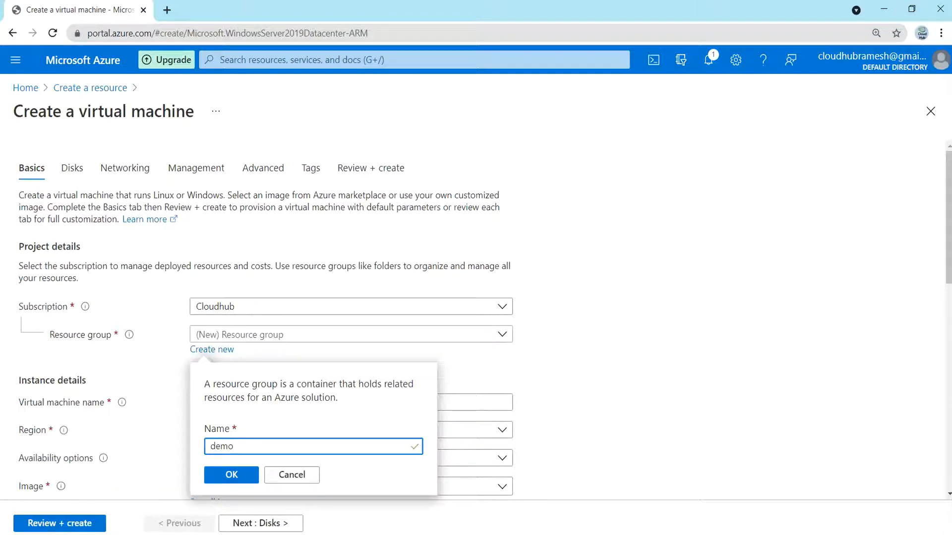
left_click(221, 475)
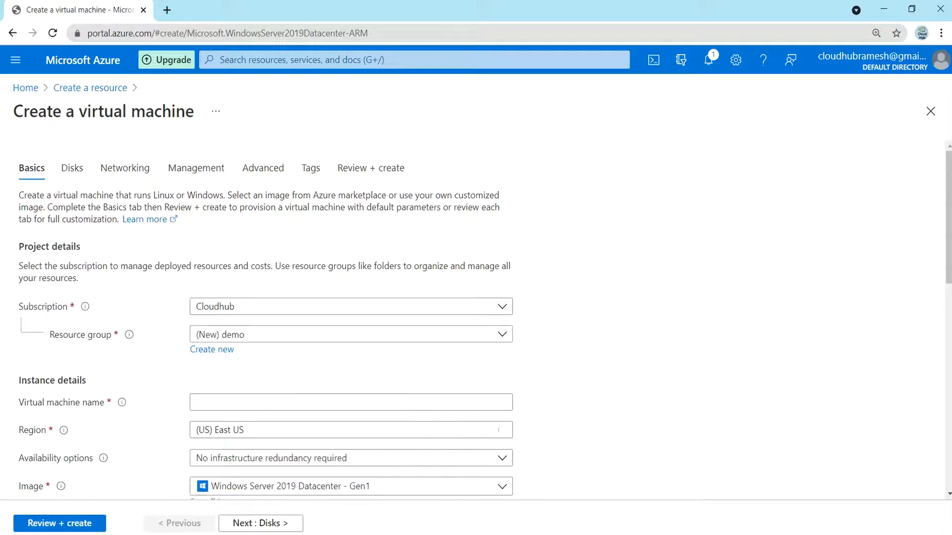
left_click(351, 402)
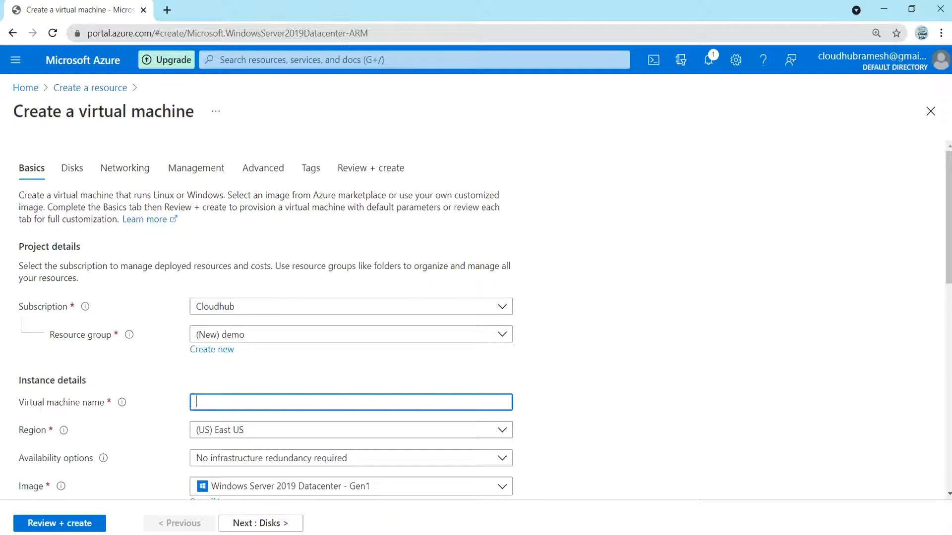
type("demovm")
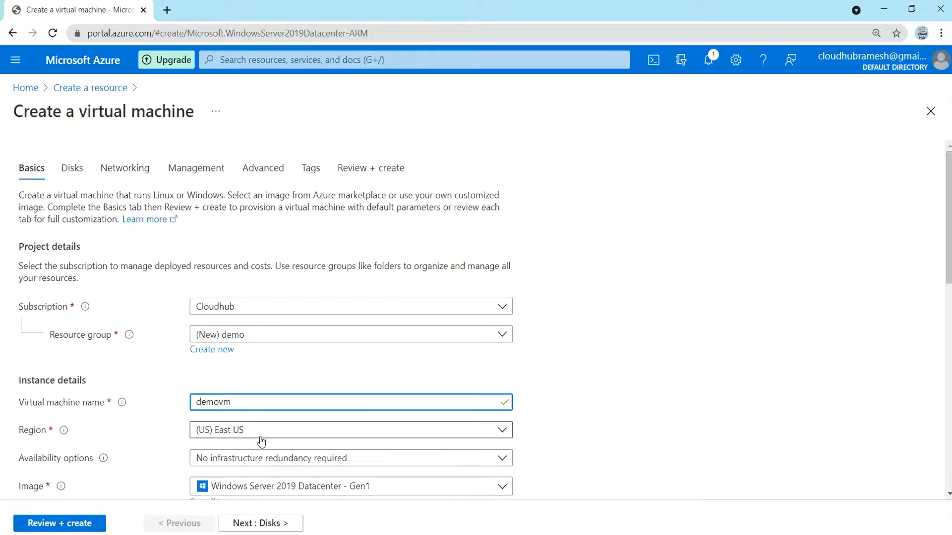
Set the administrator account's username to demovm and enter the account password.
scroll(261, 442, "down", 4)
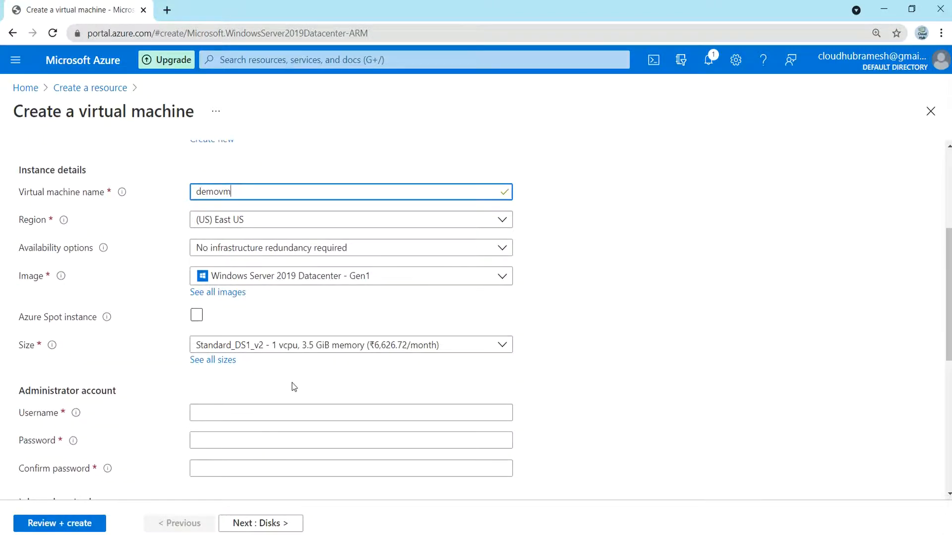
scroll(294, 386, "down", 3)
left_click(217, 235)
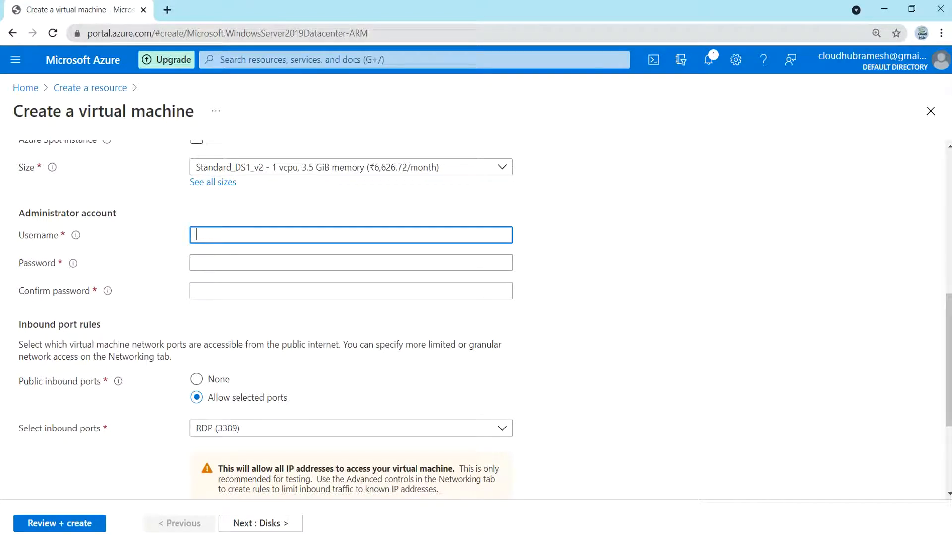
type("demovm")
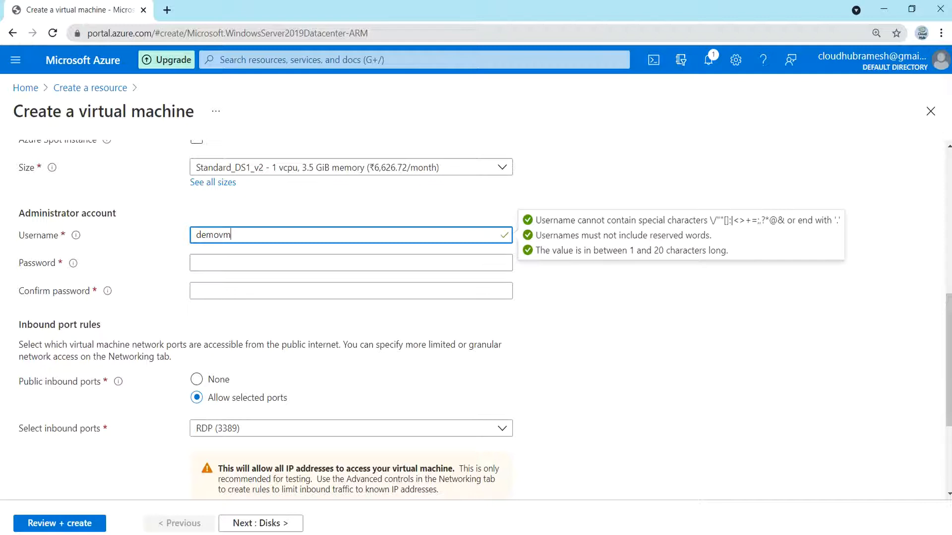
left_click(231, 262)
type("******")
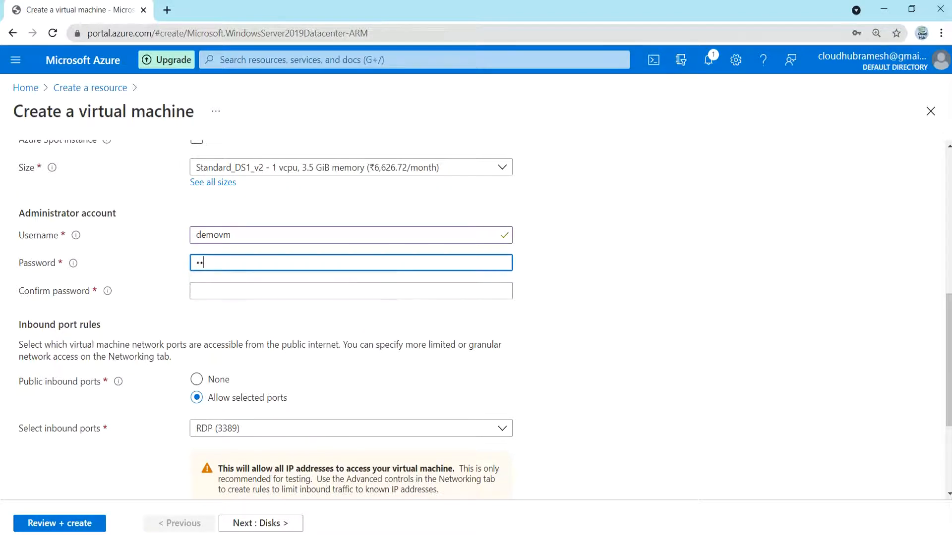
type("*********")
Enter the administrator password again in the password confirmation field, retyping it from scratch after the first attempt.
key("Tab")
type("******")
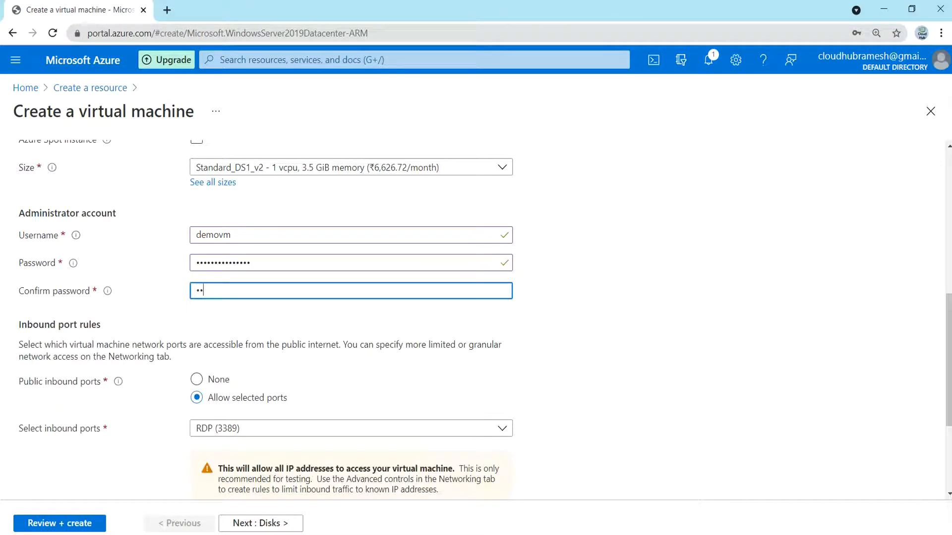
type("**")
key("BackSpace")
key("BackSpace")
key("BackSpace")
key("BackSpace")
key("BackSpace")
key("BackSpace")
key("BackSpace")
key("BackSpace")
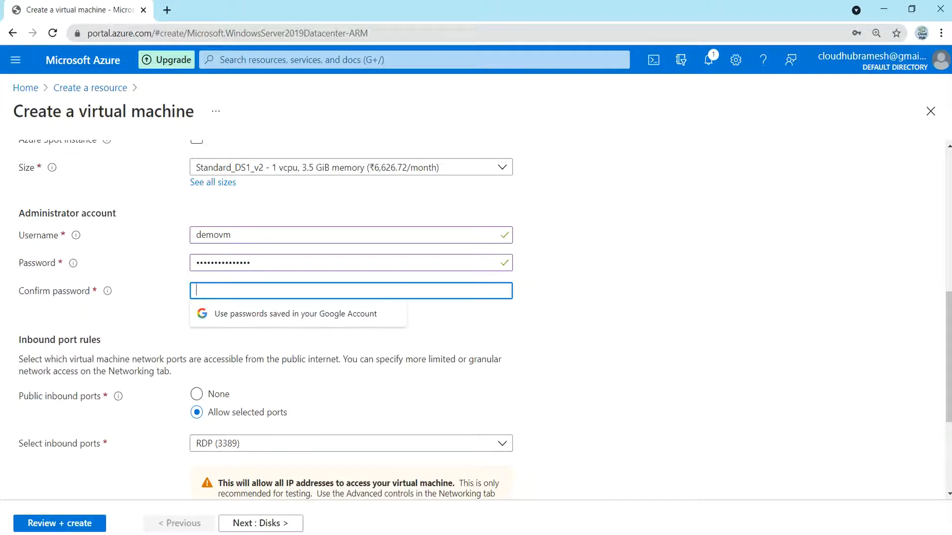
type("*******")
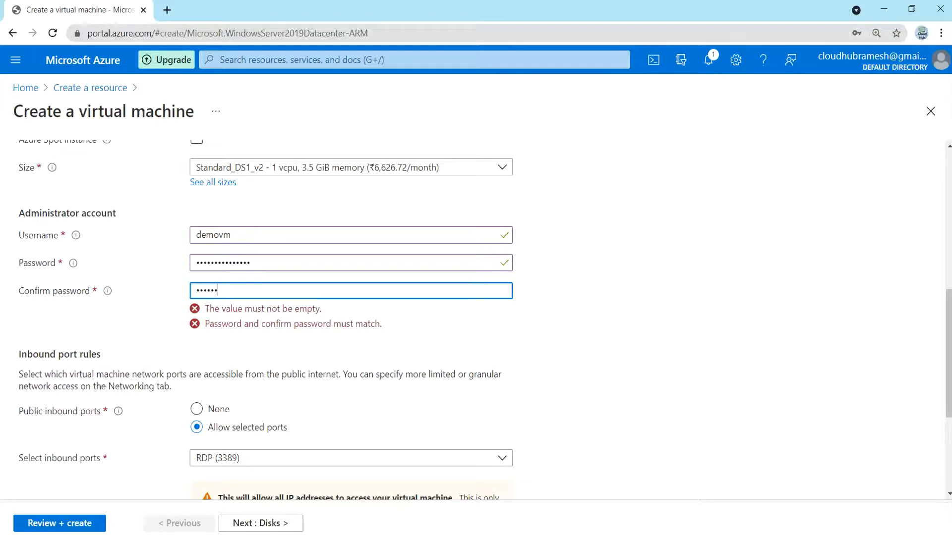
type("********")
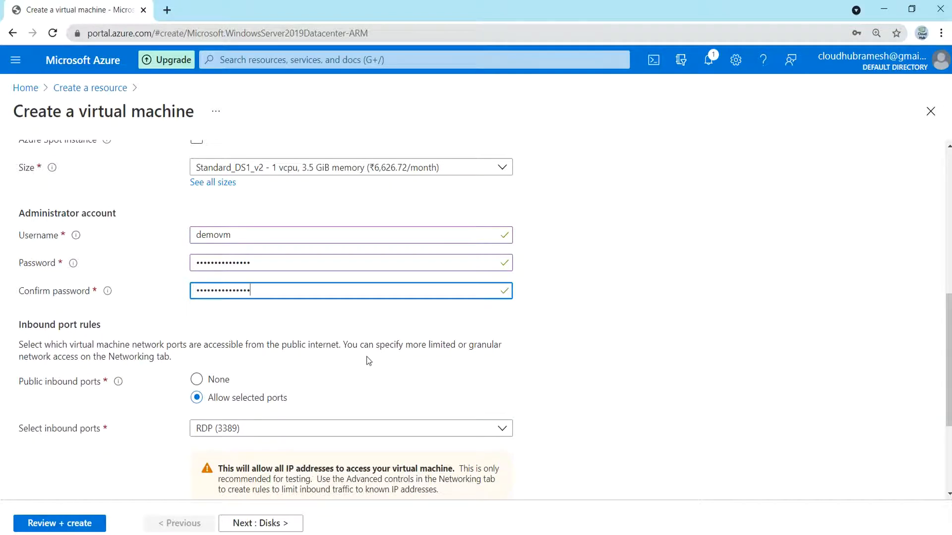
Keep the default disk, networking, management, advanced and tag settings through to the final review, and open the template for automation.
scroll(367, 358, "up", 4)
scroll(291, 484, "down", 5)
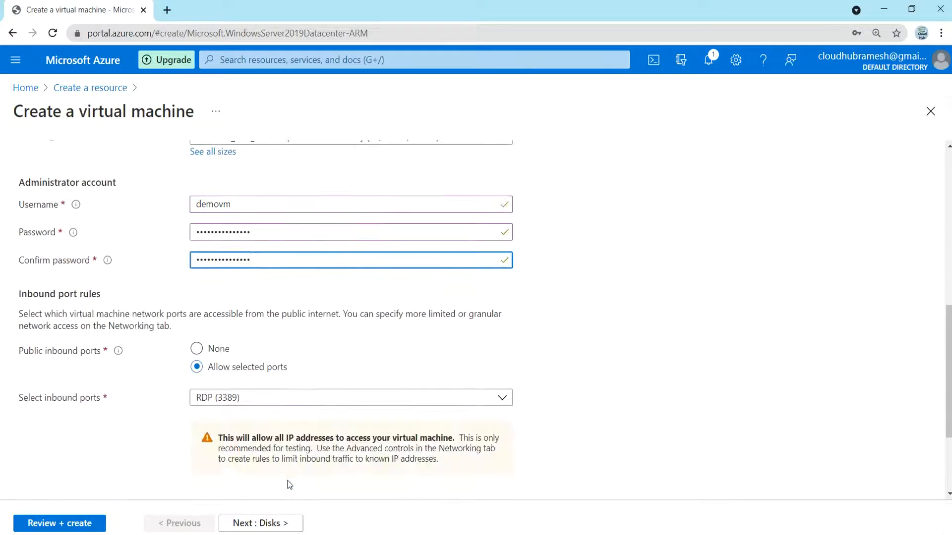
left_click(266, 524)
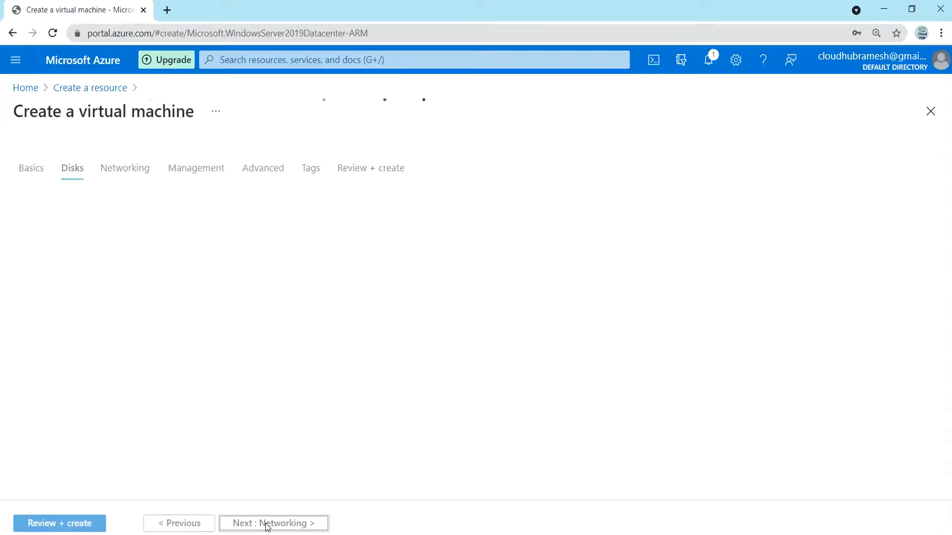
left_click(266, 525)
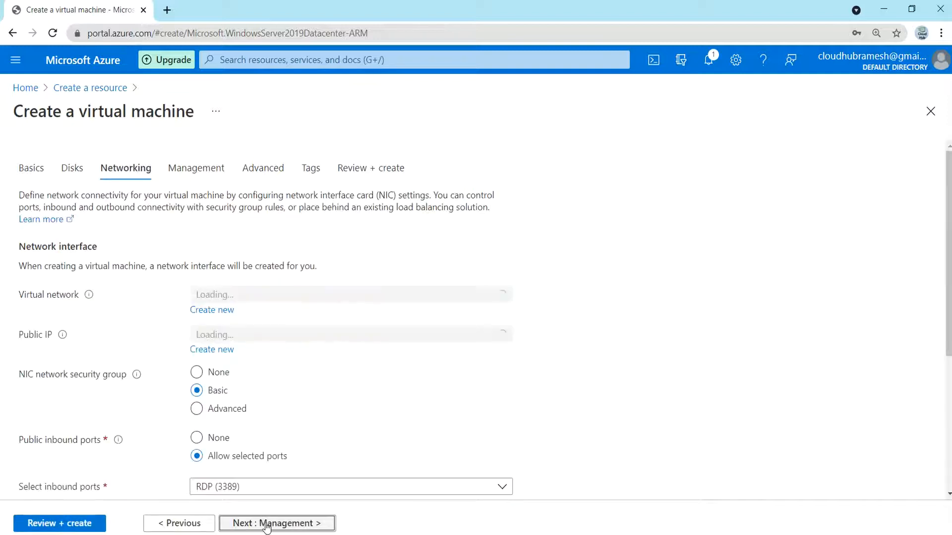
left_click(266, 524)
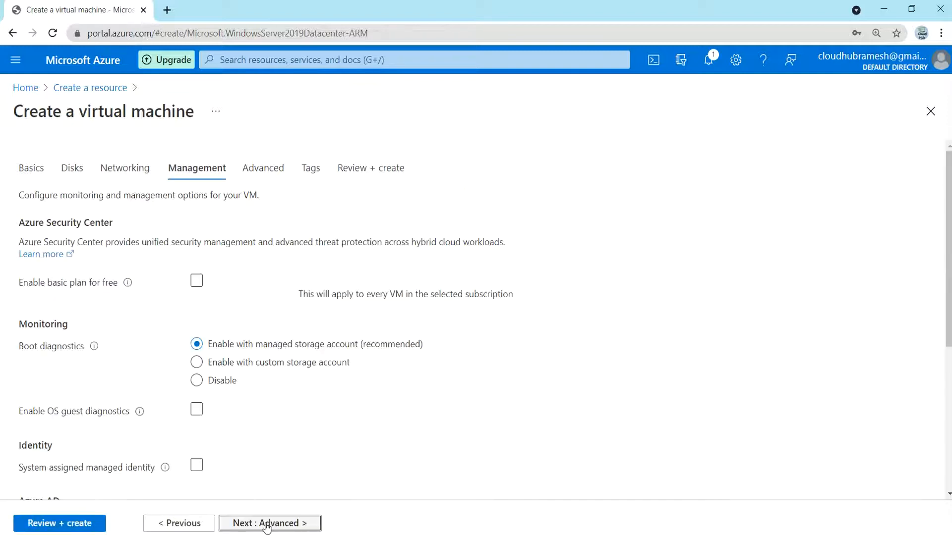
left_click(267, 525)
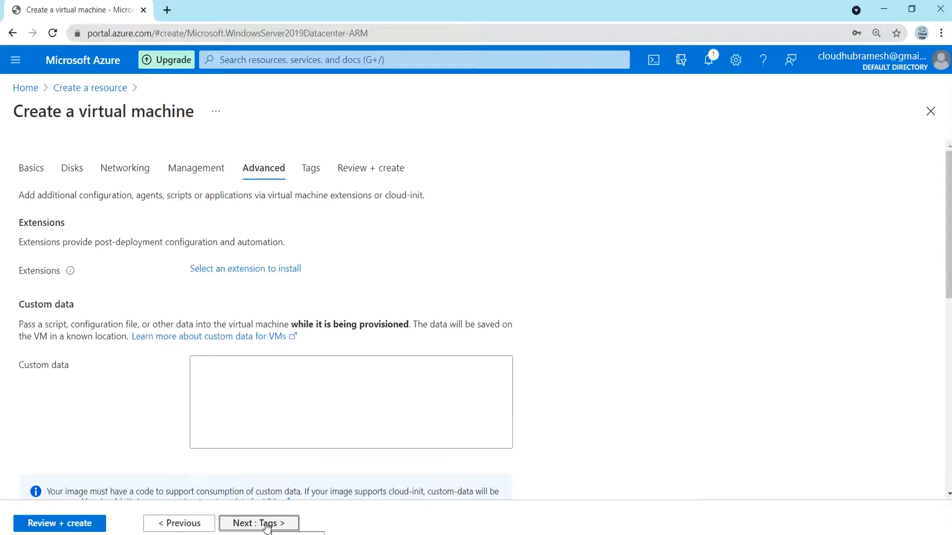
left_click(266, 524)
left_click(266, 526)
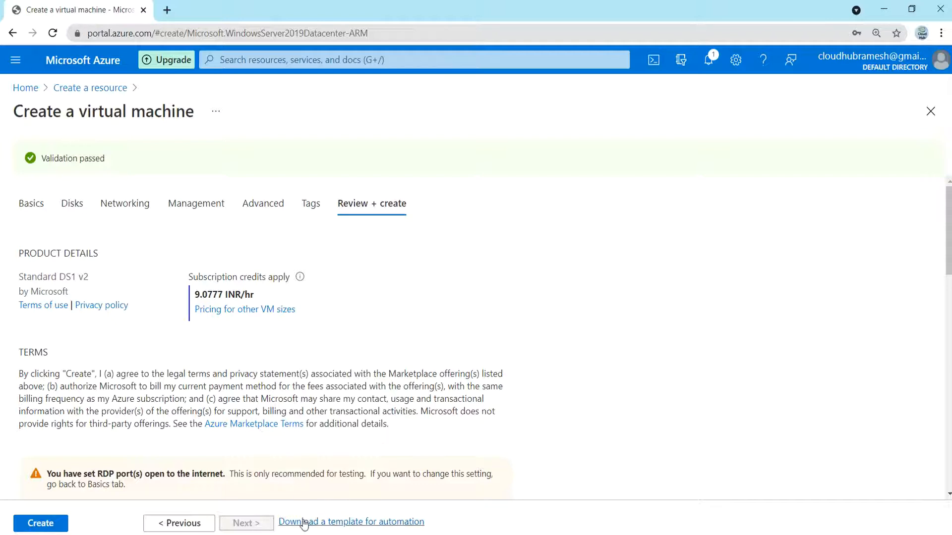
left_click(346, 524)
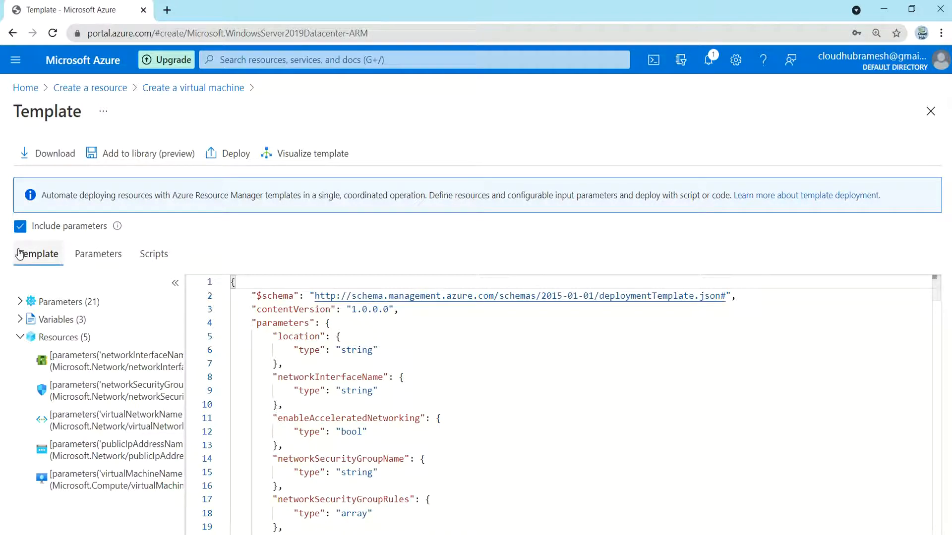
Examine the template's parameter, variable and resource definitions, and the values supplied in its parameters file.
left_click(92, 258)
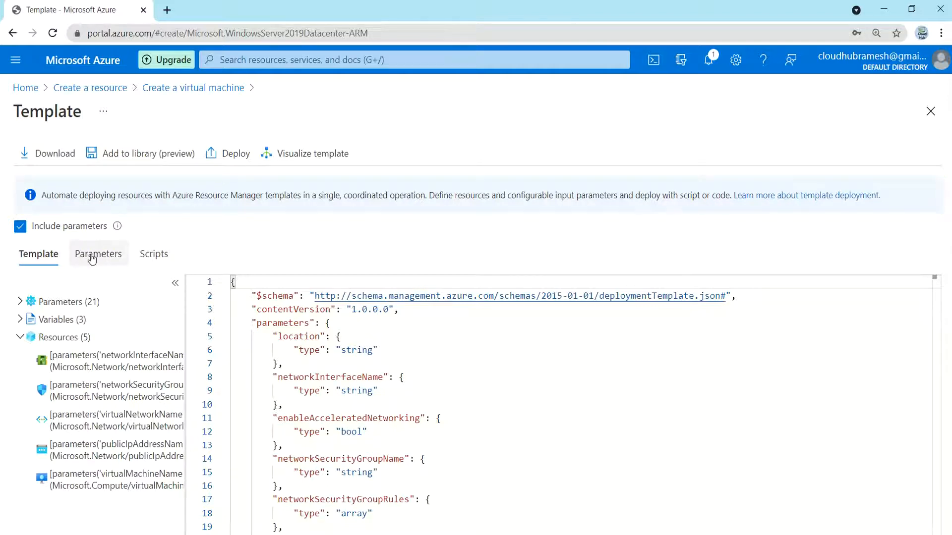
left_click(39, 258)
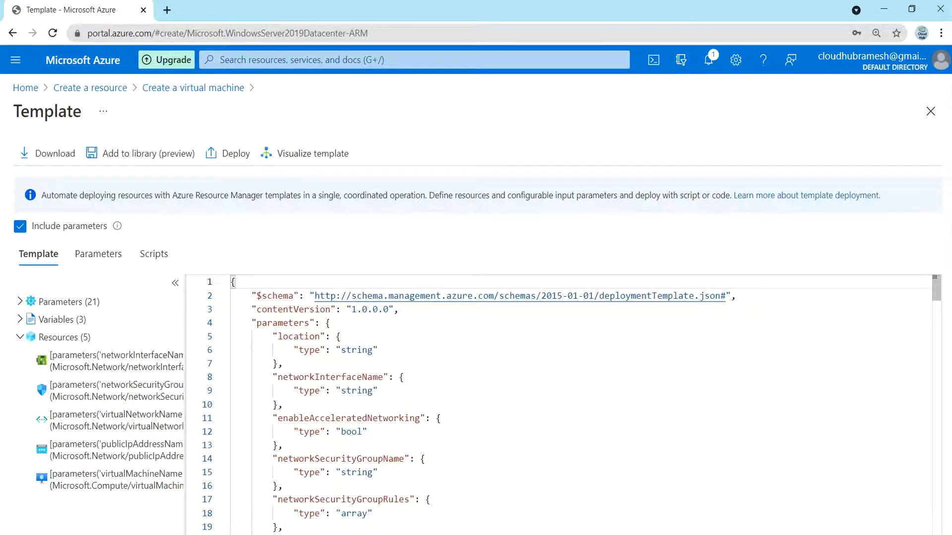
left_click(340, 337)
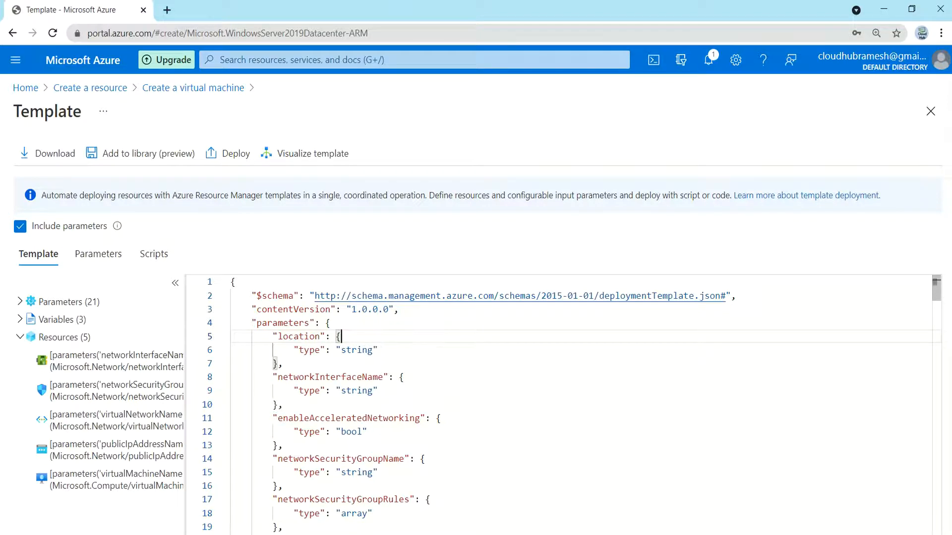
scroll(564, 404, "down", 5)
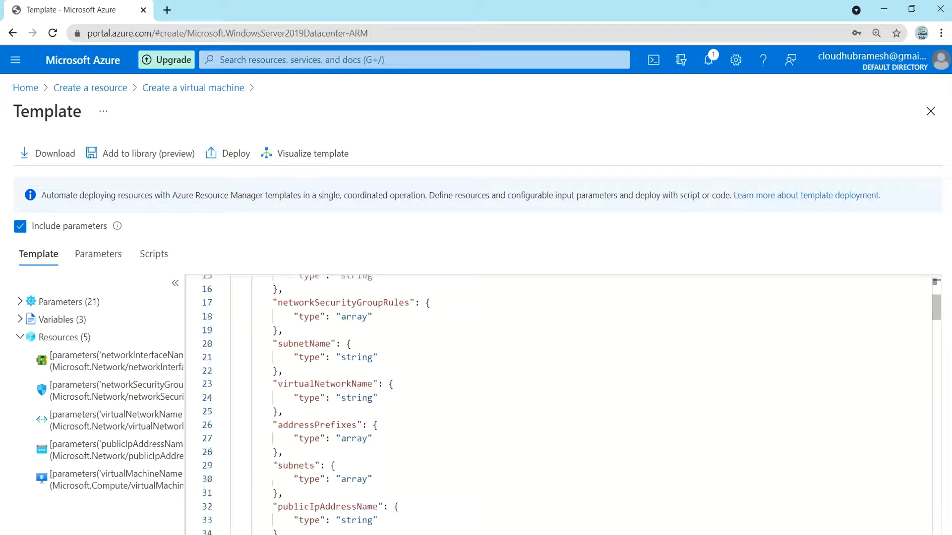
scroll(564, 405, "down", 9)
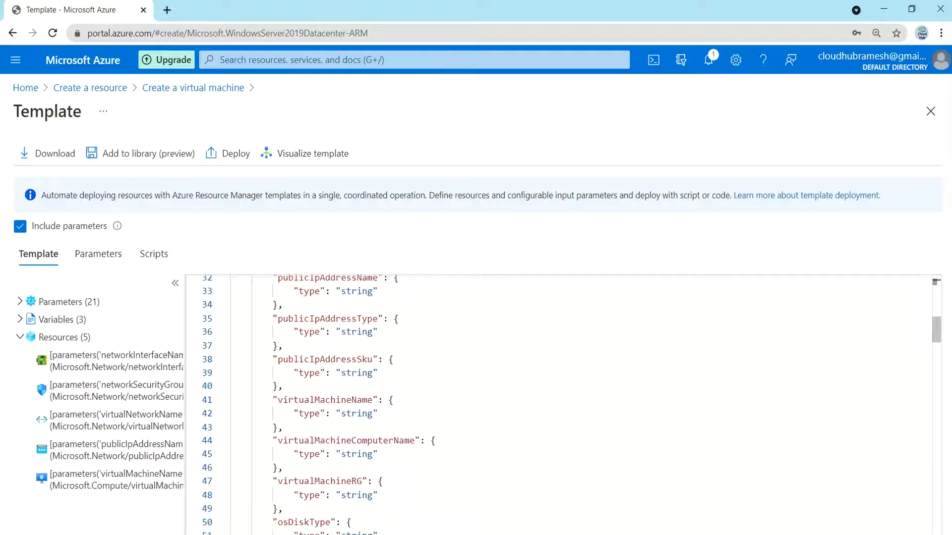
scroll(563, 405, "down", 5)
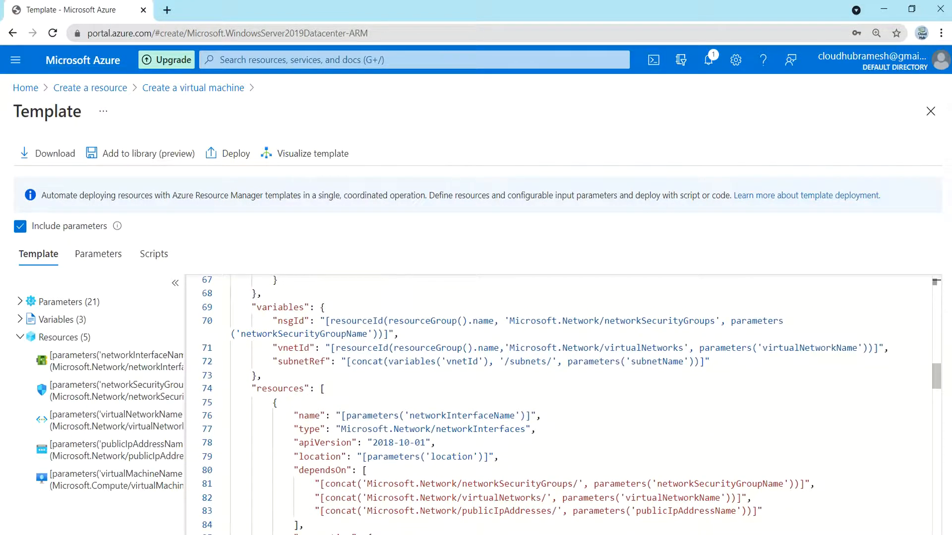
scroll(563, 405, "down", 3)
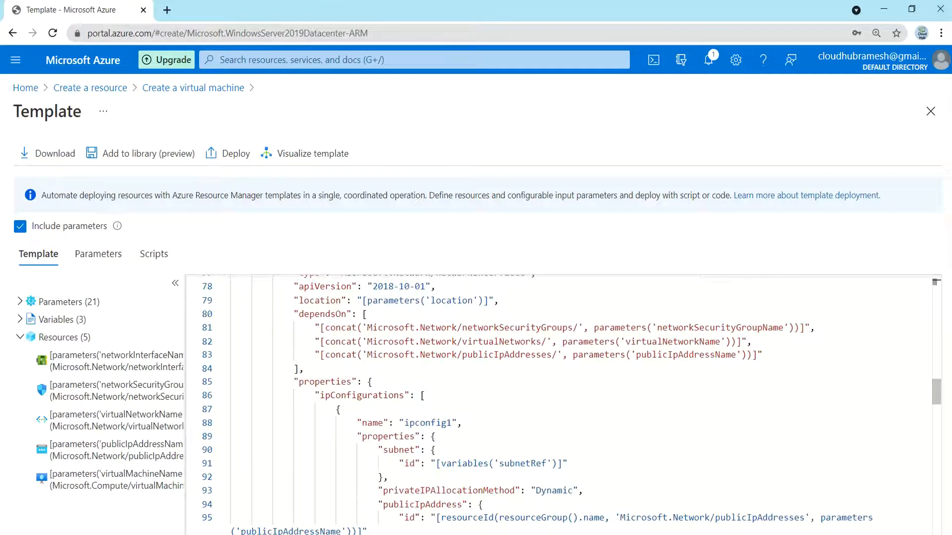
scroll(564, 404, "down", 5)
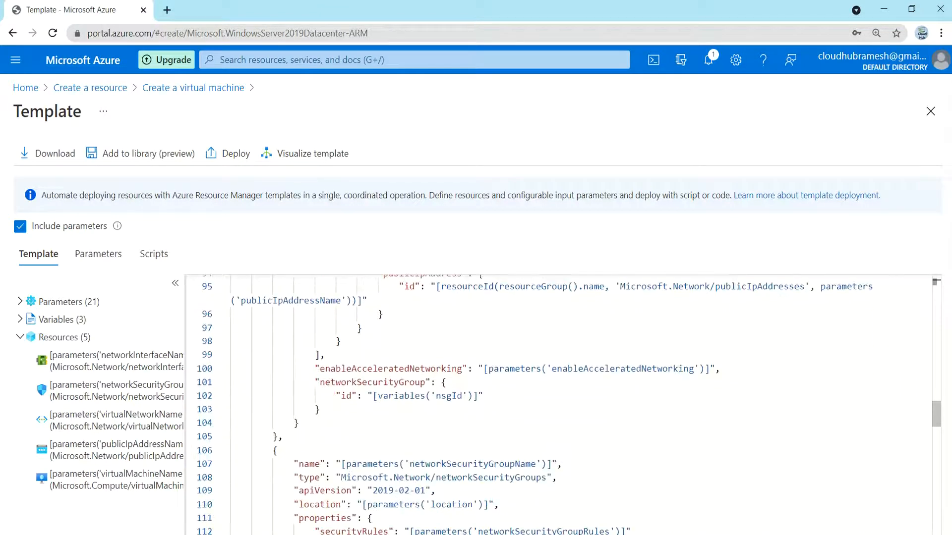
left_click(97, 254)
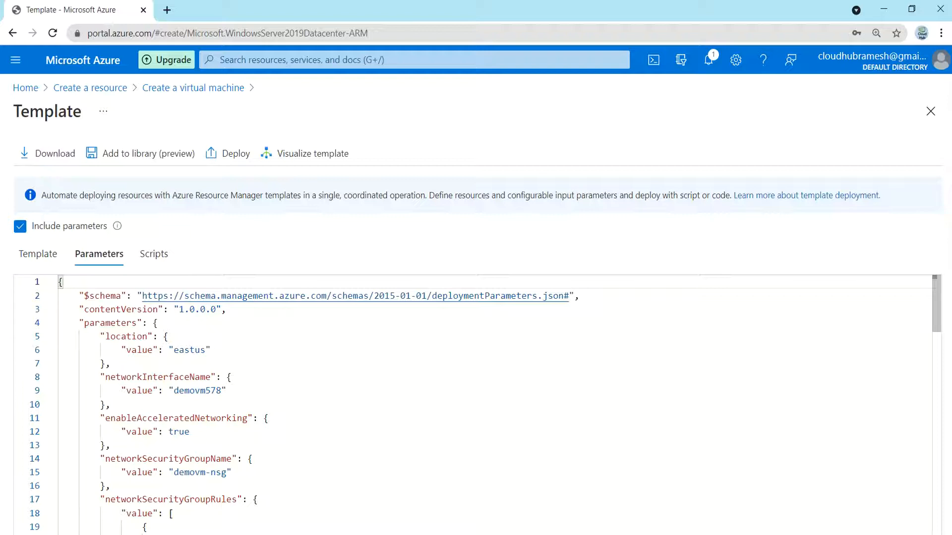
left_click(211, 391)
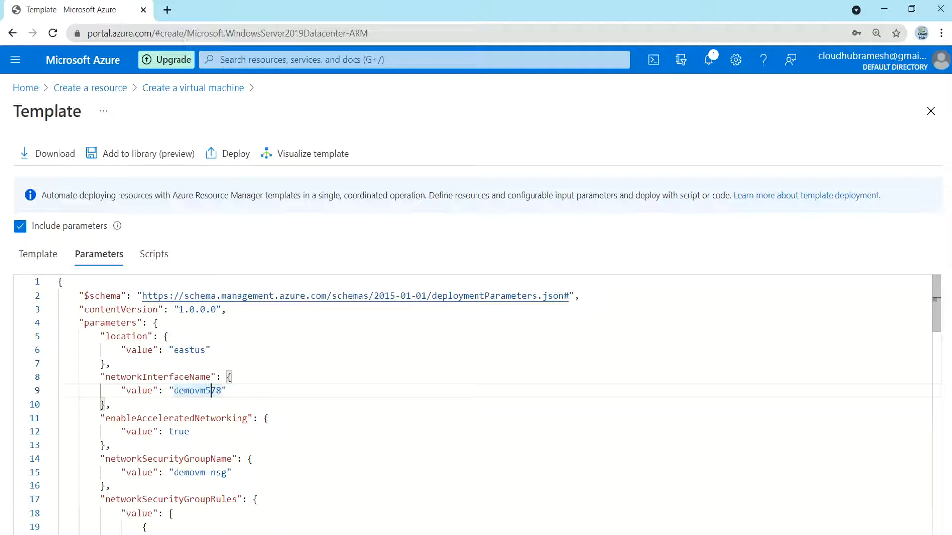
scroll(476, 404, "down", 10)
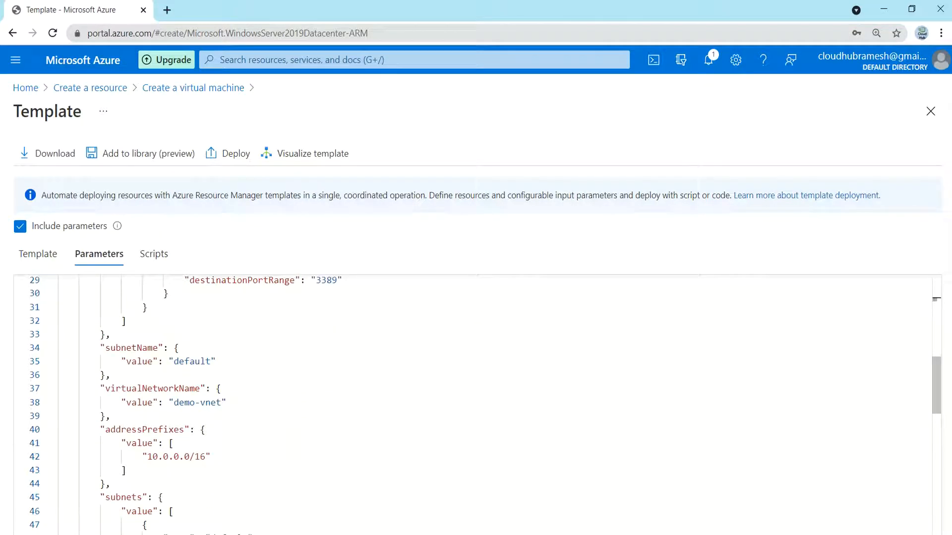
Download the template with its parameters and open template.json in Visual Studio Code, set as the default app for .json files.
left_click(47, 157)
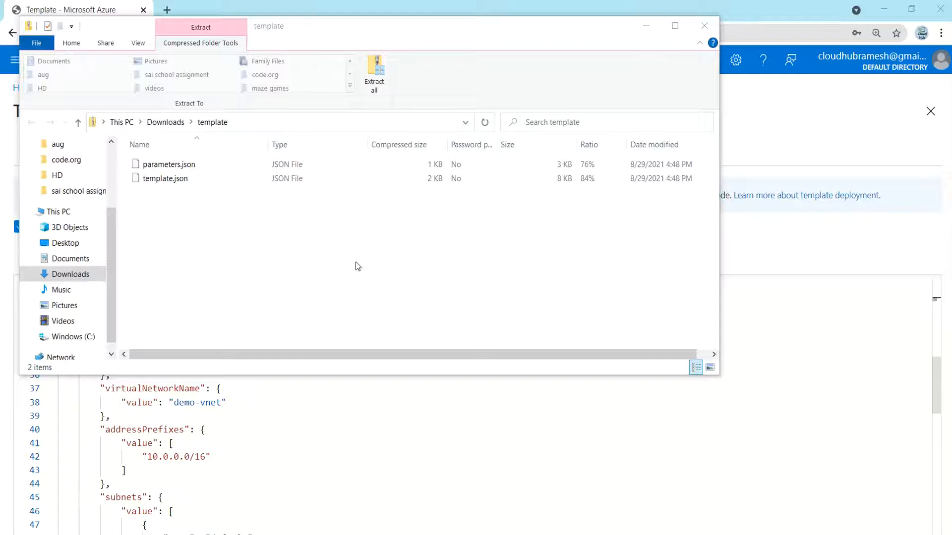
right_click(165, 182)
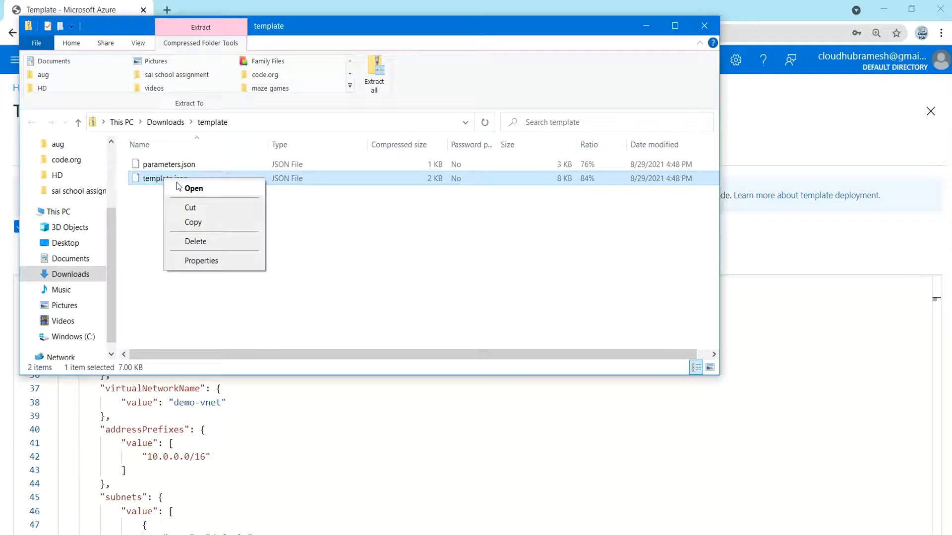
left_click(185, 187)
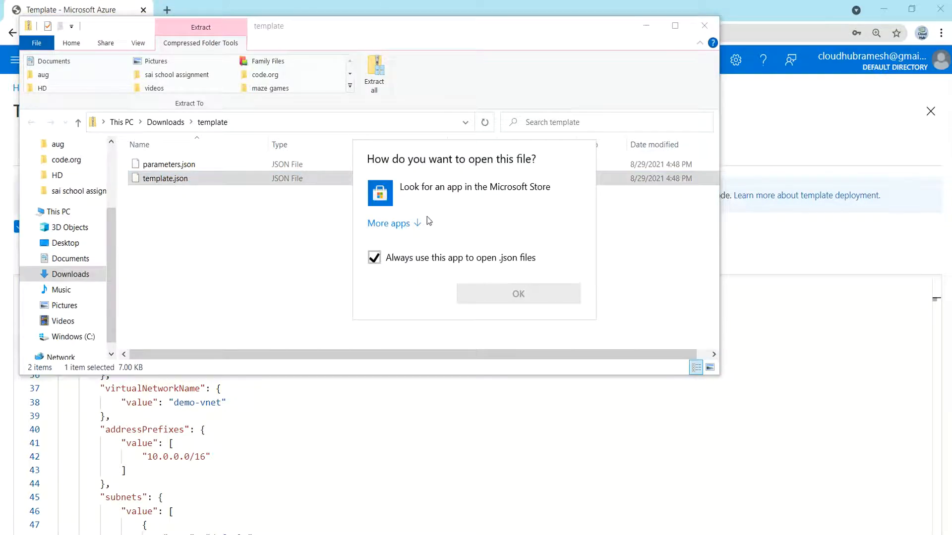
left_click(395, 224)
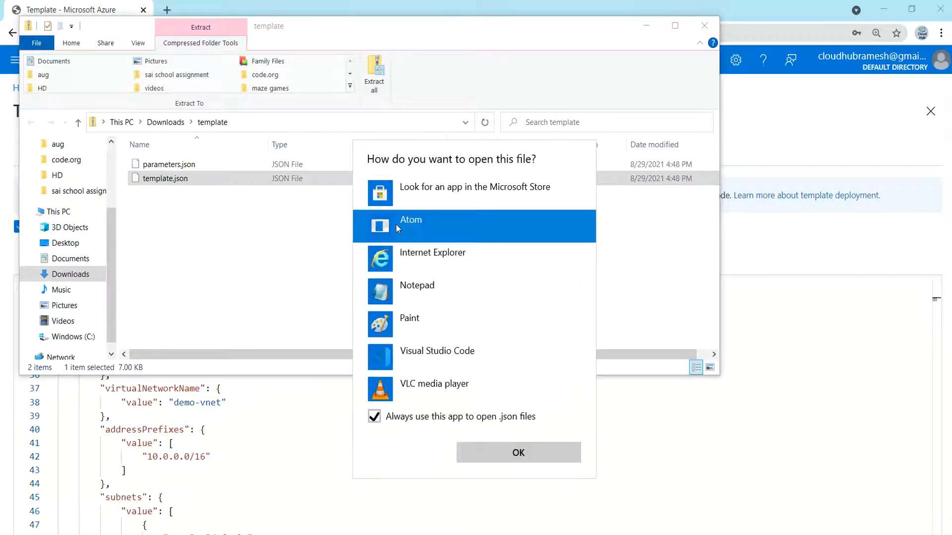
double_click(453, 350)
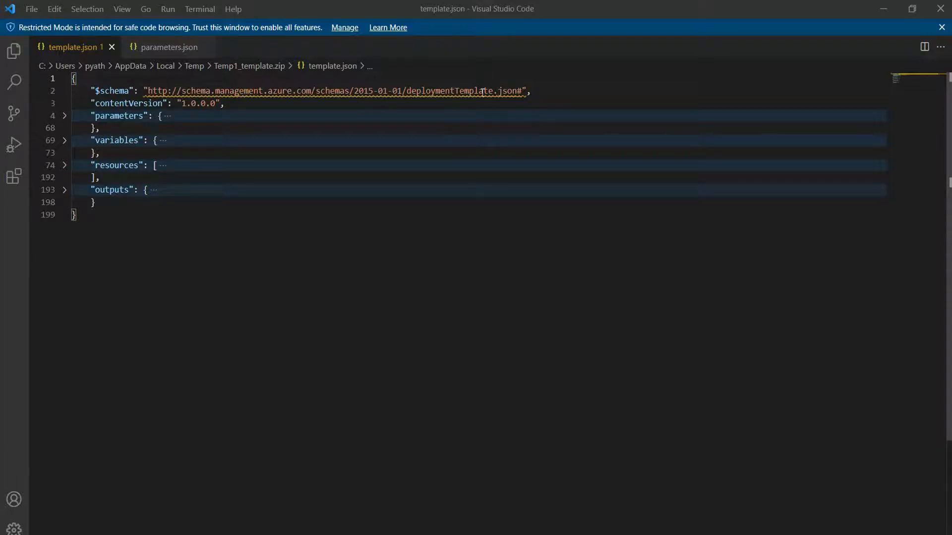
Examine the schema, parameters and variables of template.json, collapsing the parameters again, and expand its resources section.
mouse_move(459, 90)
left_click(64, 118)
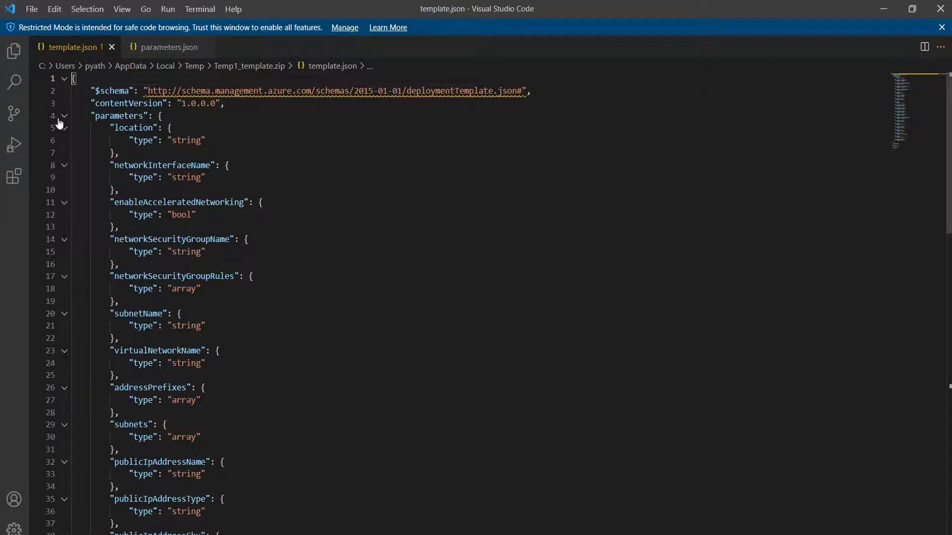
key("ctrl+k")
key("ctrl+2")
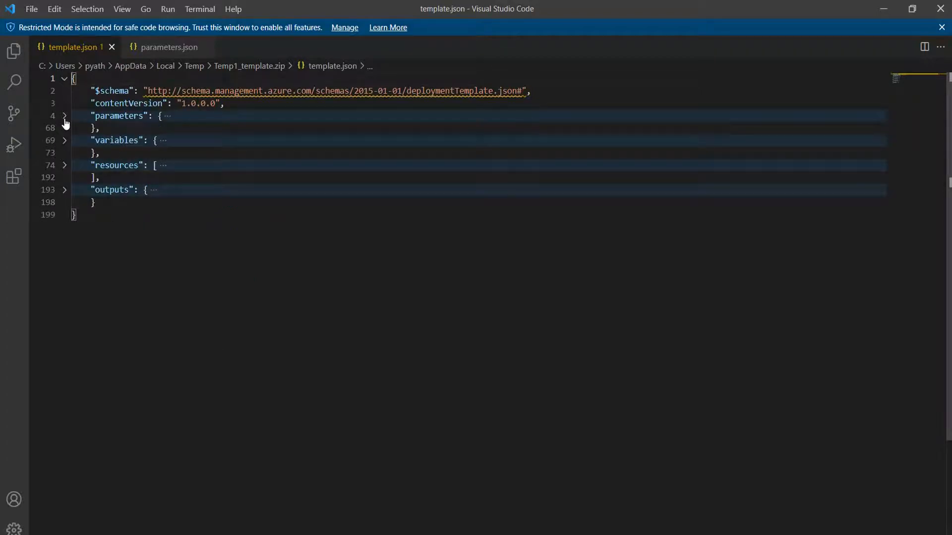
left_click(64, 141)
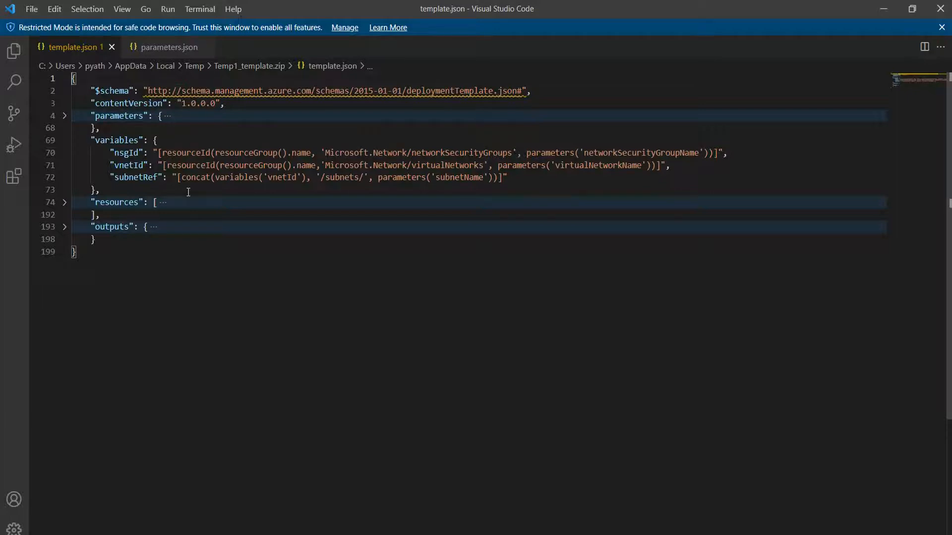
left_click(64, 204)
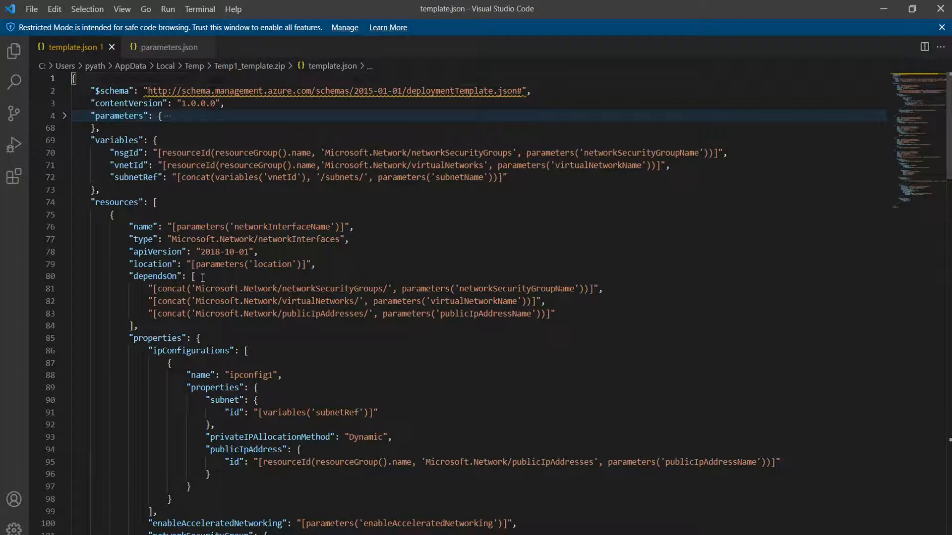
Examine the network interface resource's name parameter and its virtual network and public IP dependencies, and skim the remaining resource definitions.
double_click(284, 226)
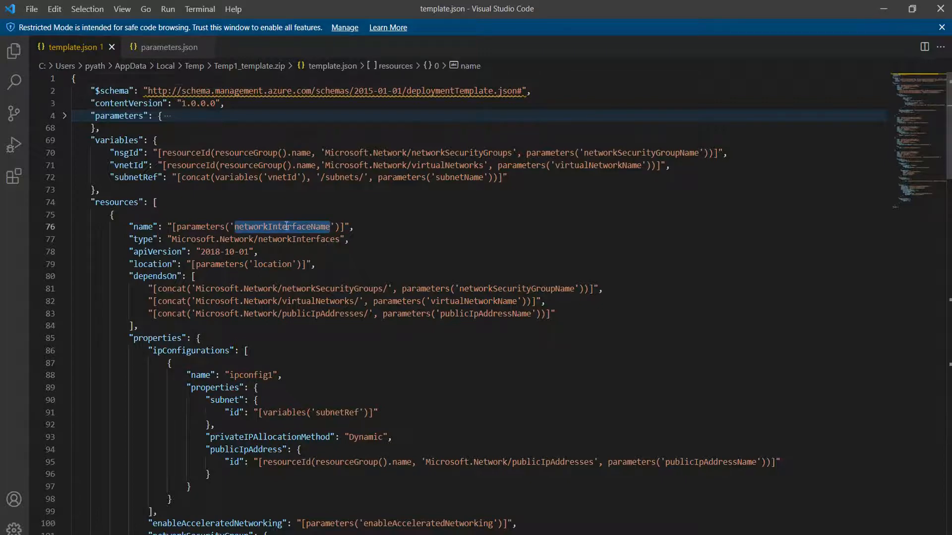
left_click(457, 316)
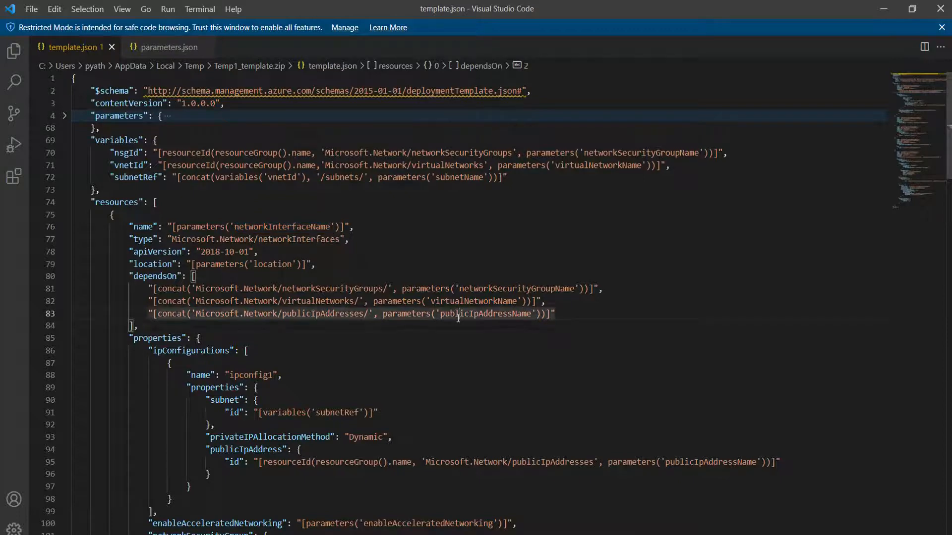
left_click(461, 302)
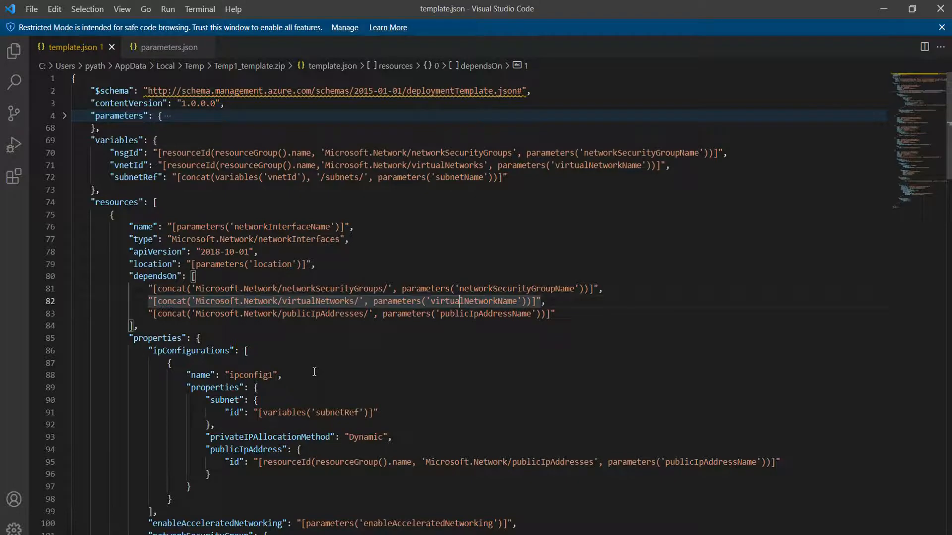
scroll(313, 387, "down", 10)
scroll(314, 391, "down", 20)
scroll(313, 392, "up", 20)
scroll(313, 392, "down", 20)
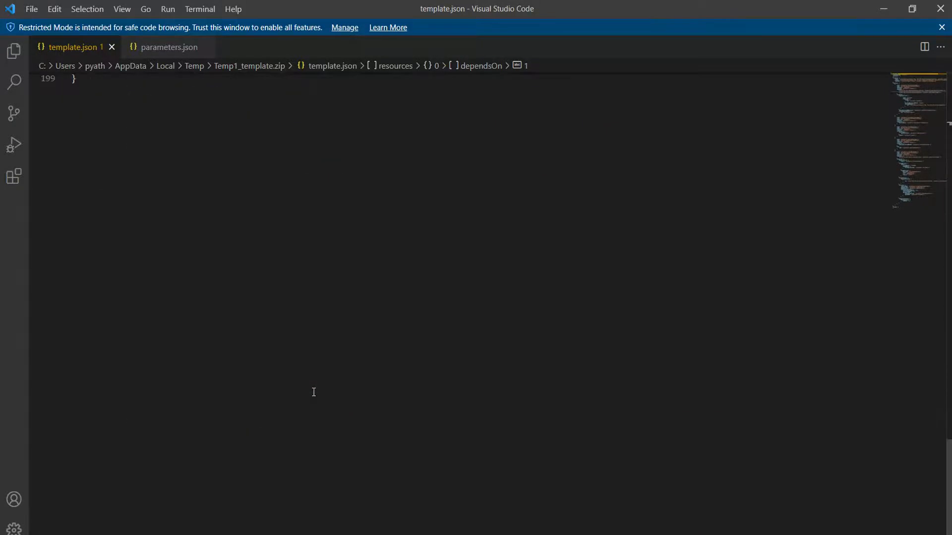
scroll(314, 393, "up", 20)
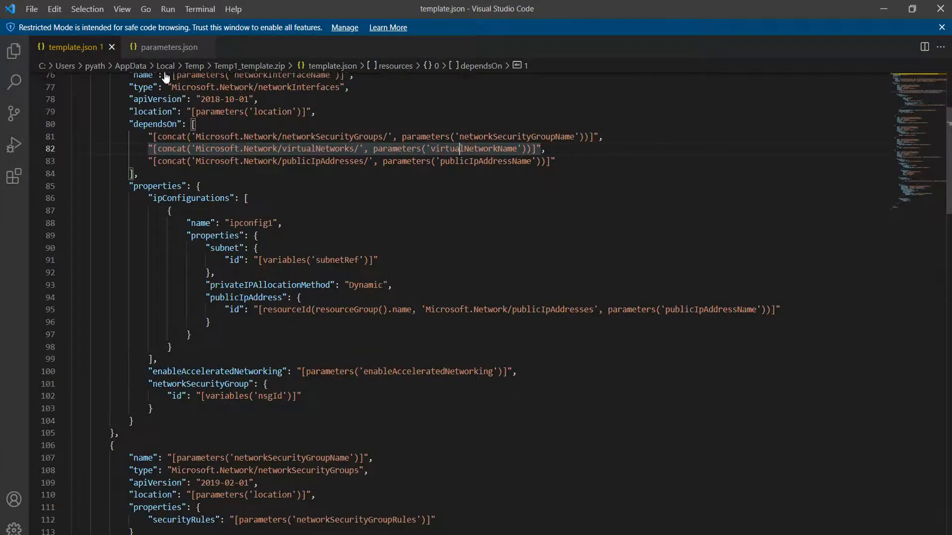
Review the parameter values in parameters.json and, back in the Azure portal, in the template's parameters file.
left_click(157, 50)
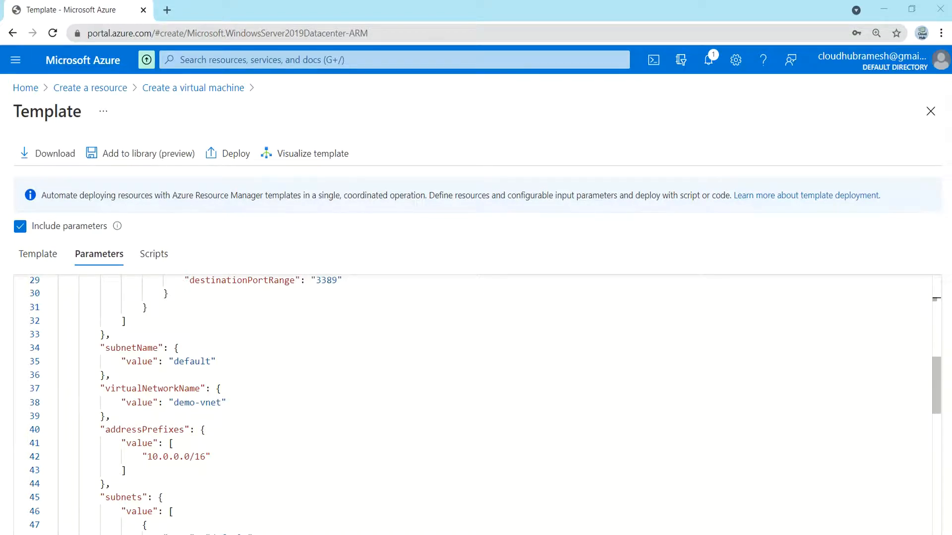
scroll(476, 404, "down", 3)
scroll(476, 404, "up", 5)
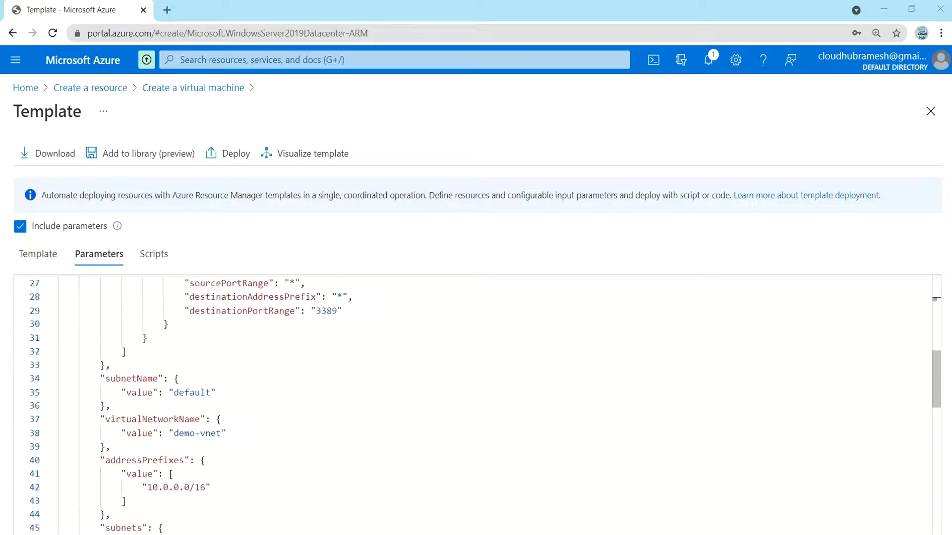
scroll(475, 404, "up", 6)
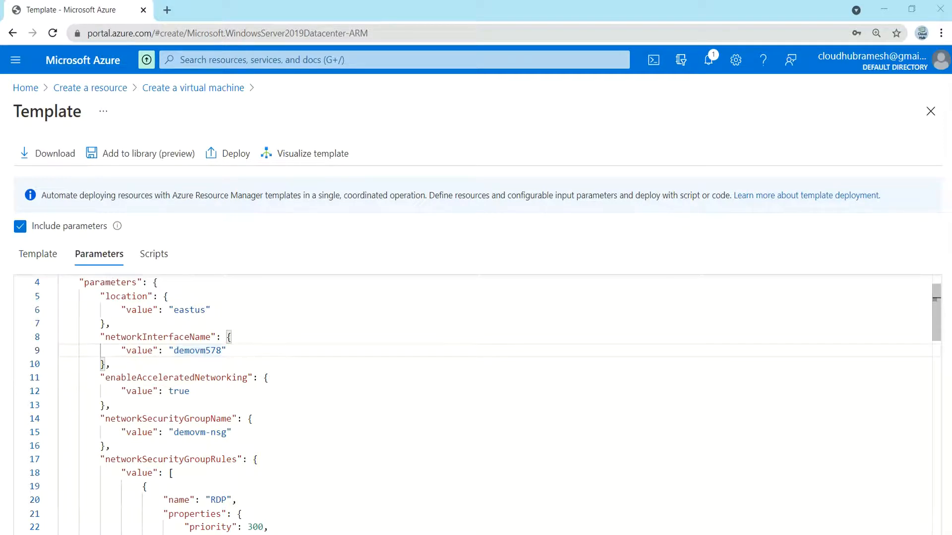
Save the template to the library with the name demo1 and the description Demo.
left_click(140, 153)
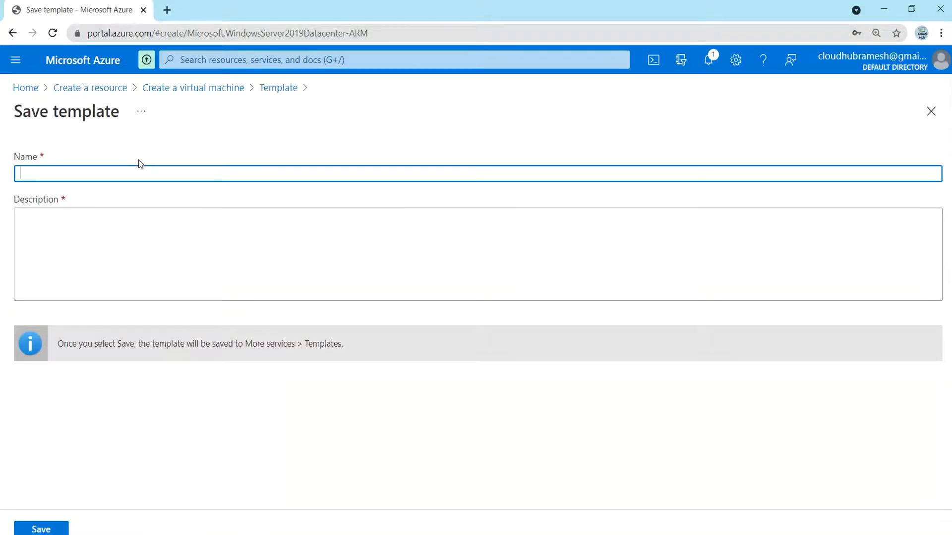
type("demo1")
left_click(139, 208)
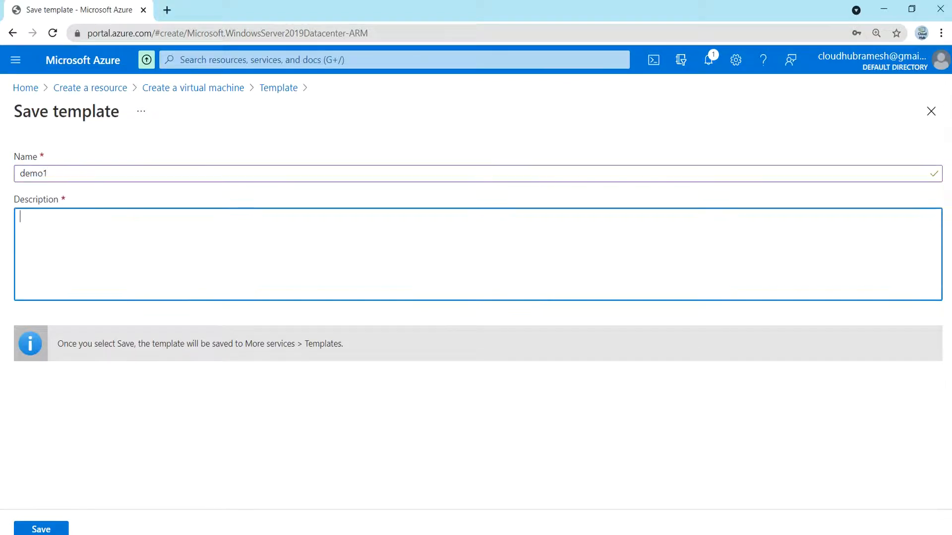
type("Demo")
left_click(30, 529)
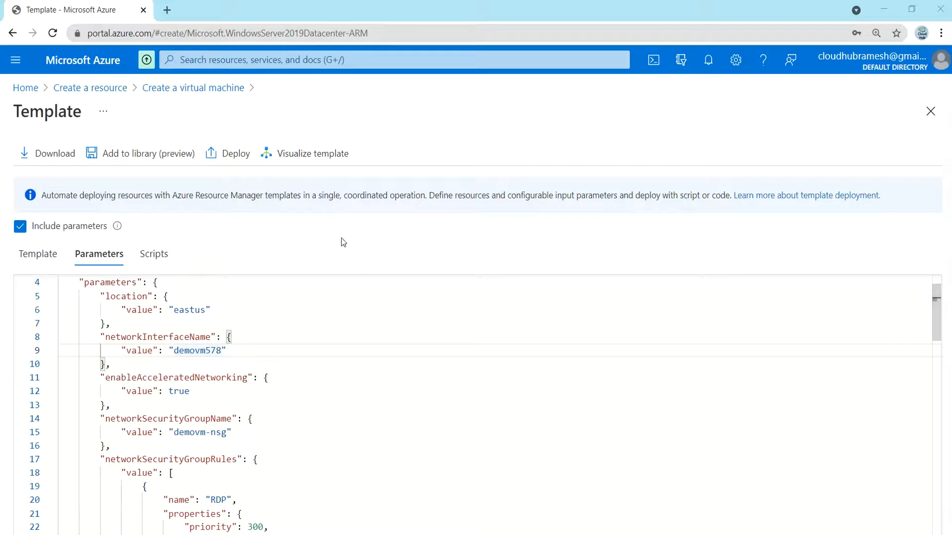
Visualize the template's resources as a dependency diagram and return to the template.
left_click(306, 161)
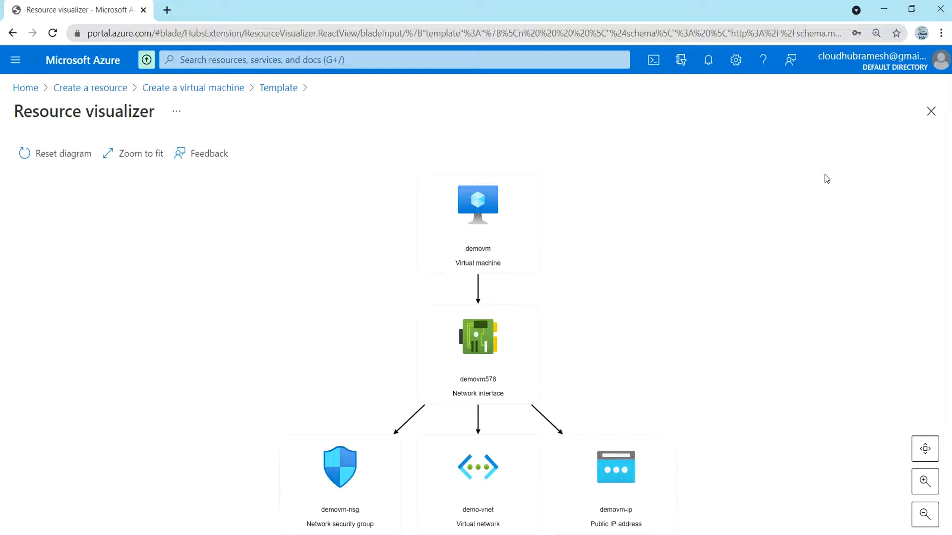
left_click(930, 113)
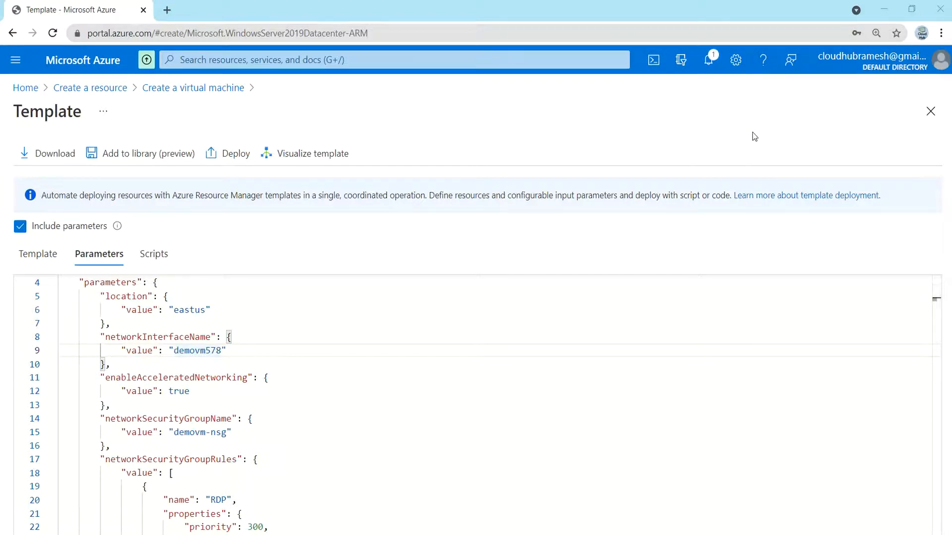
Open the saved demo template through its save notification and examine its ARM template code in edit mode.
left_click(701, 55)
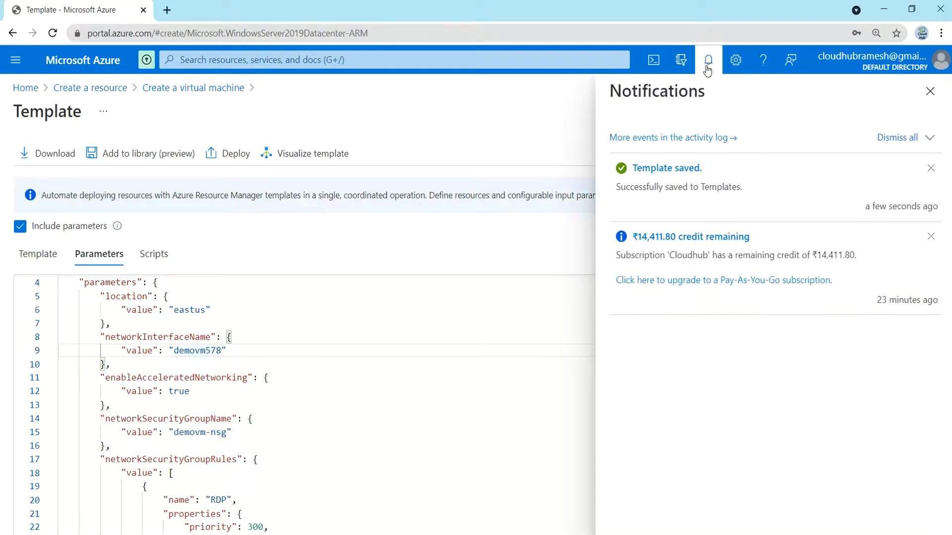
left_click(656, 171)
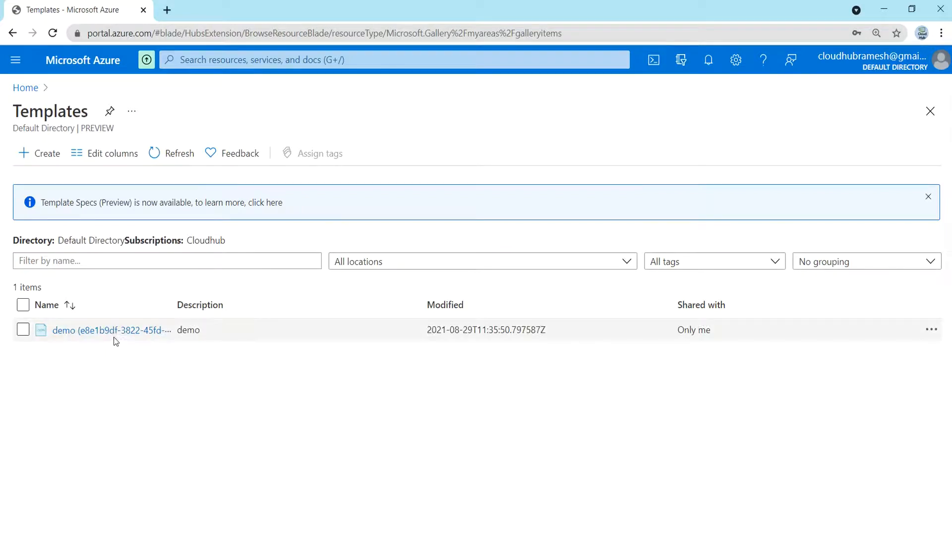
left_click(64, 331)
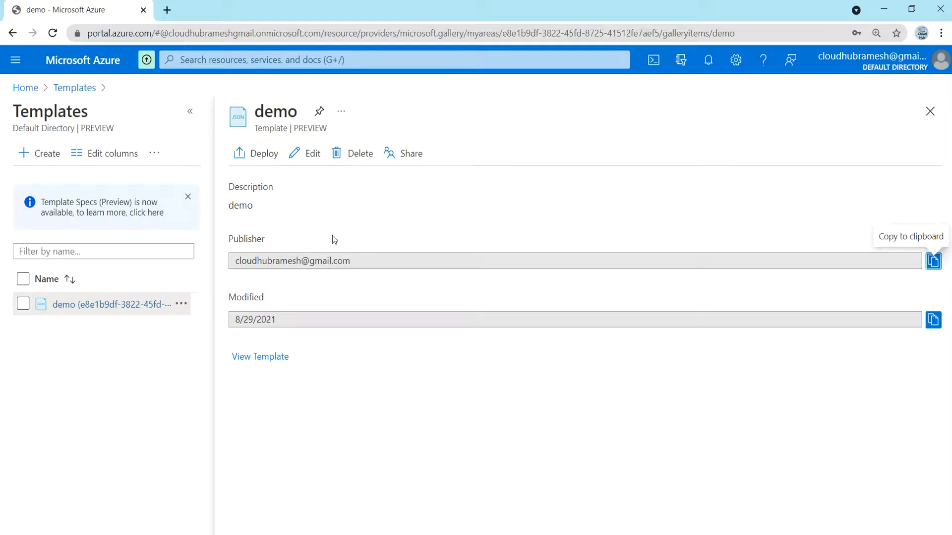
left_click(308, 155)
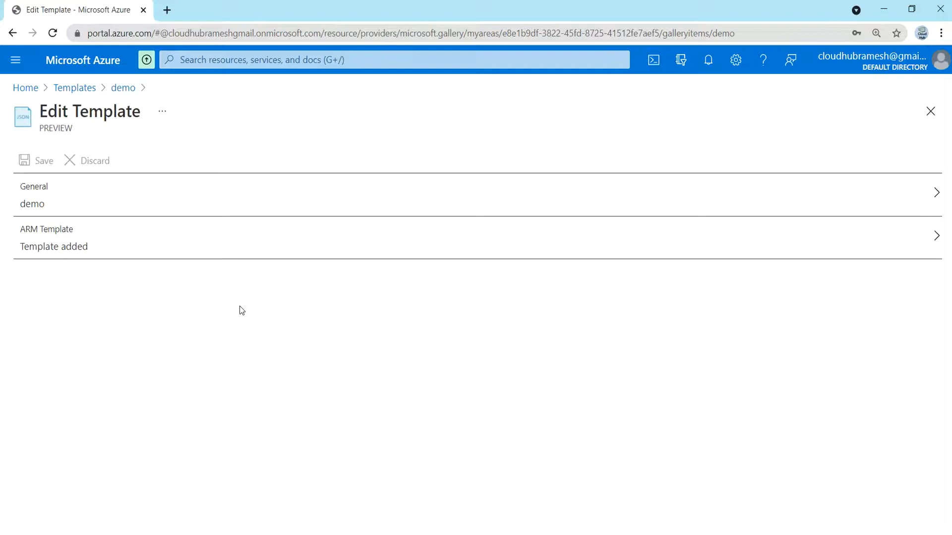
left_click(105, 246)
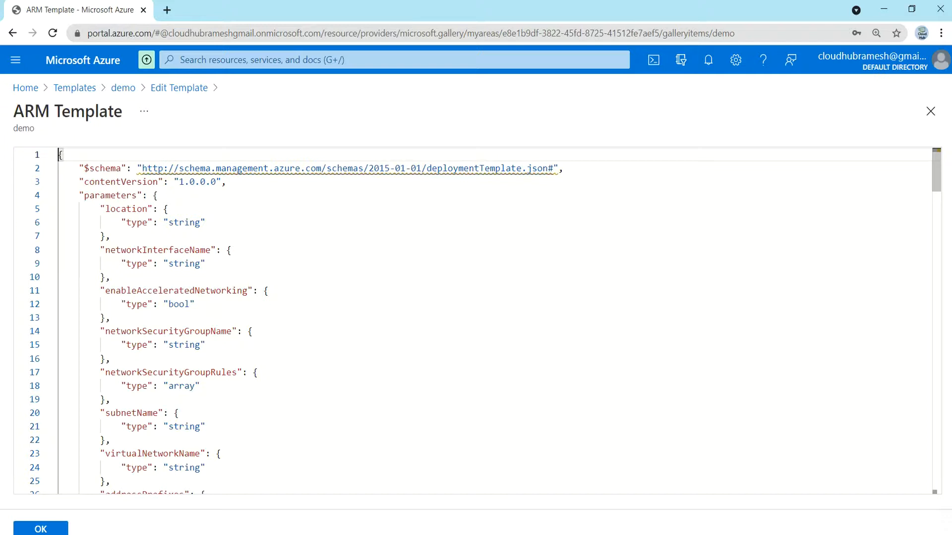
scroll(476, 321, "down", 3)
scroll(475, 320, "down", 10)
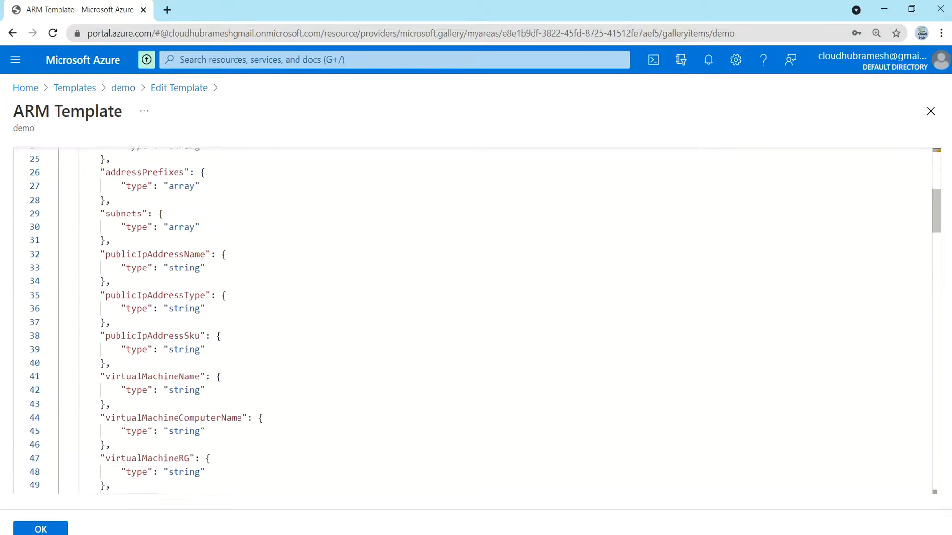
scroll(476, 320, "down", 12)
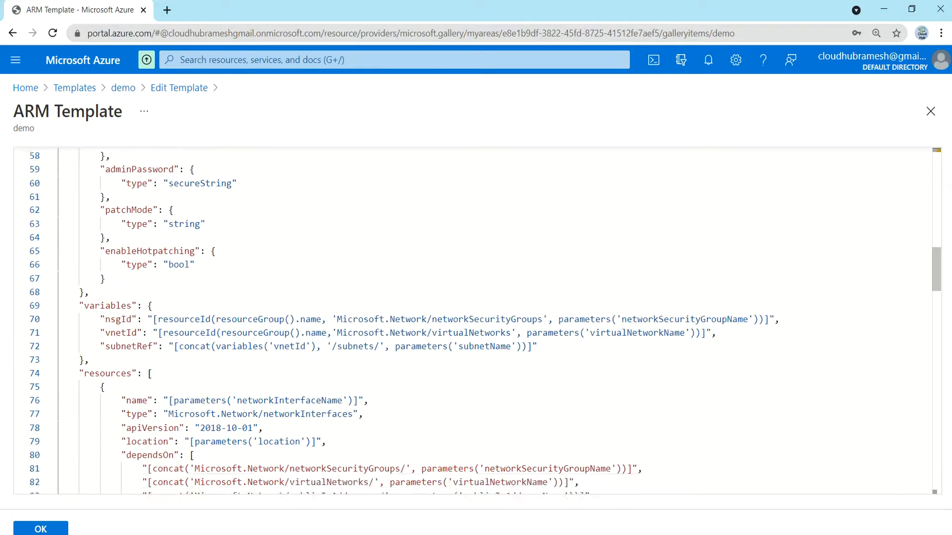
scroll(476, 321, "up", 20)
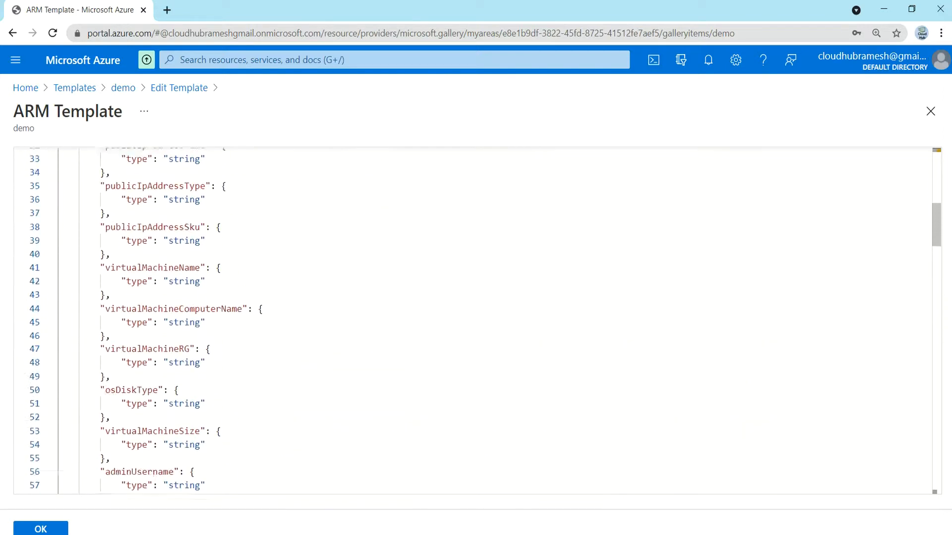
Close the ARM code, the template editor, the demo template and the template list to return to the portal's home page.
left_click(930, 112)
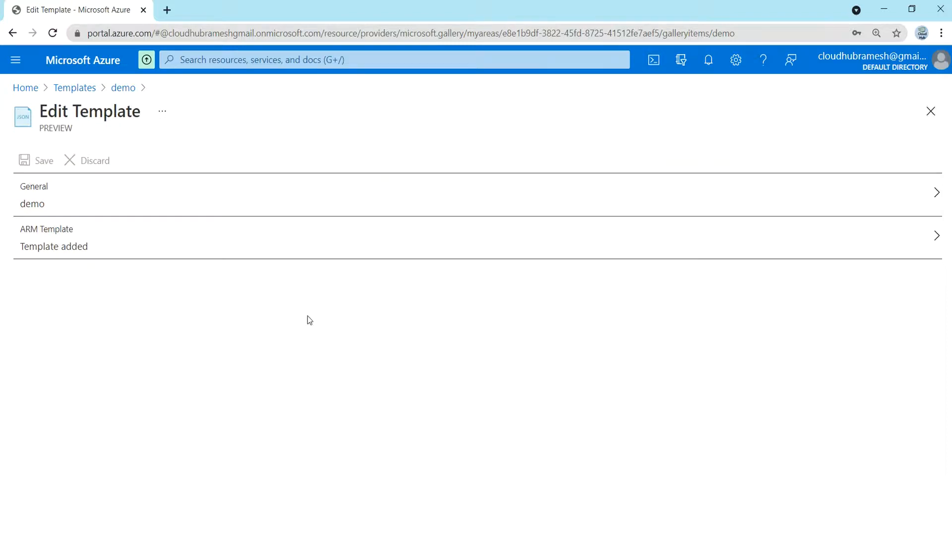
left_click(927, 117)
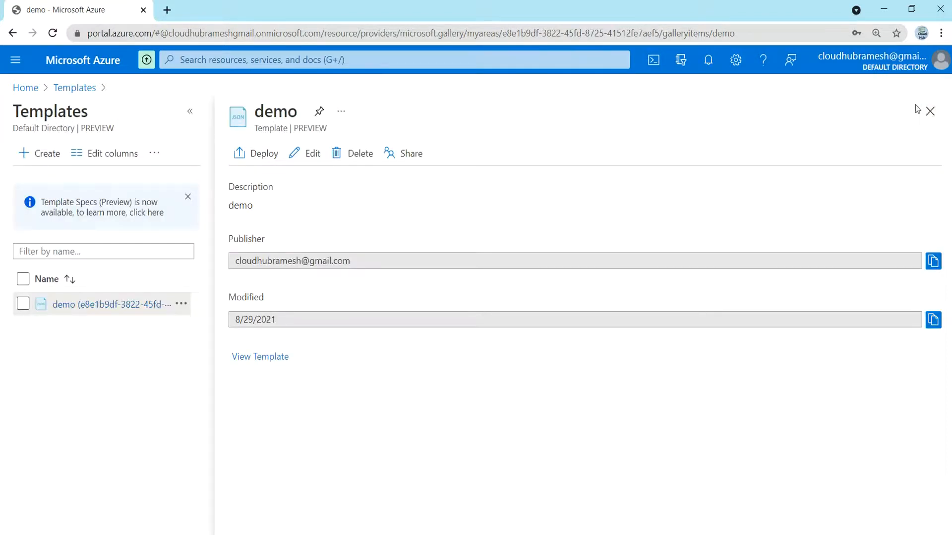
left_click(930, 114)
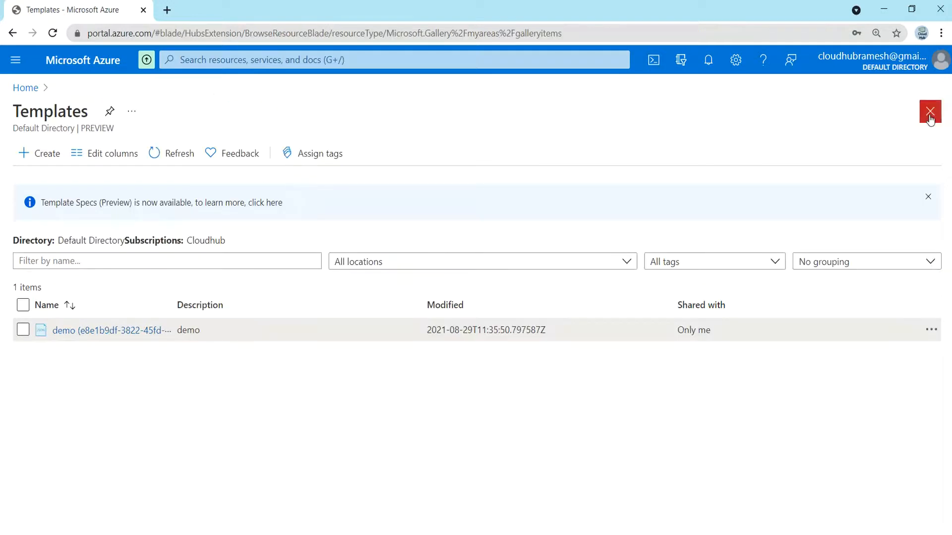
left_click(930, 113)
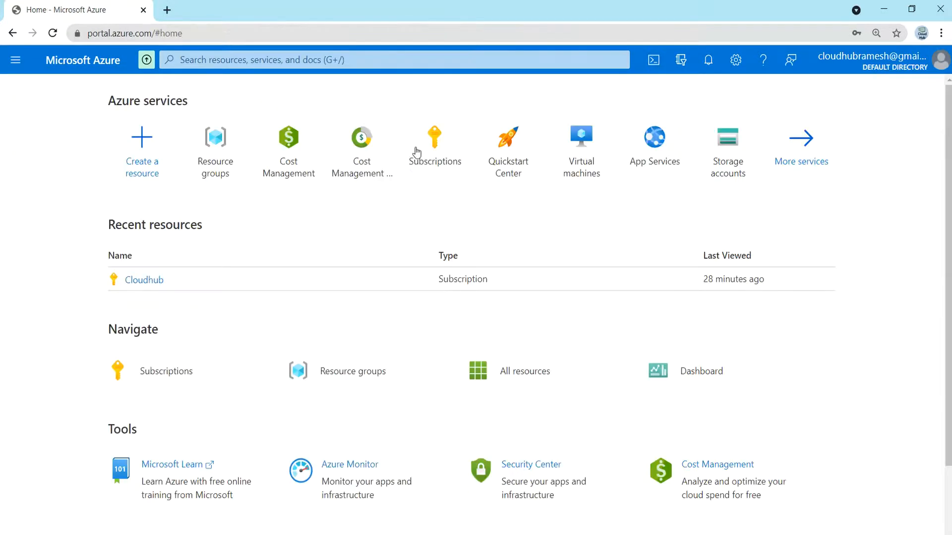
Find the service for deploying a custom template and select the common template that creates a Windows virtual machine.
left_click(283, 60)
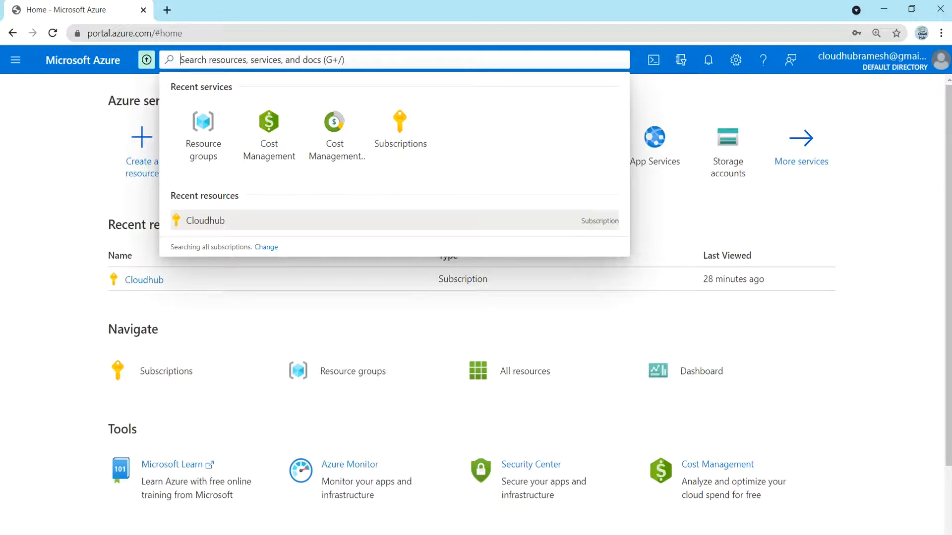
type("deploy")
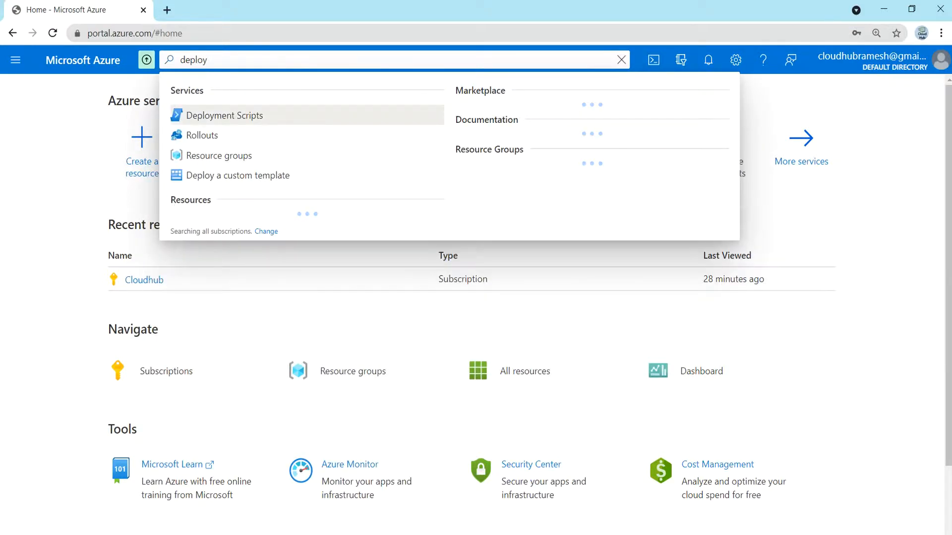
left_click(229, 180)
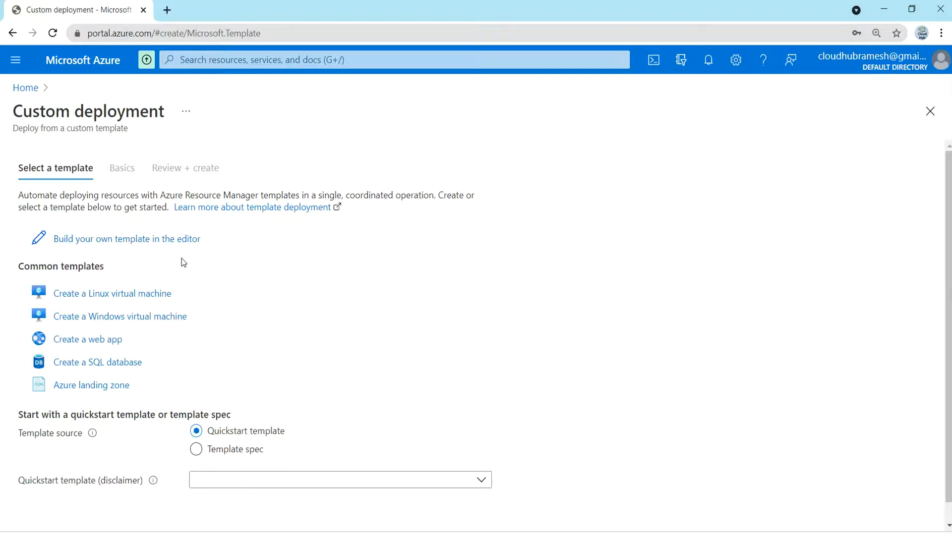
left_click(142, 320)
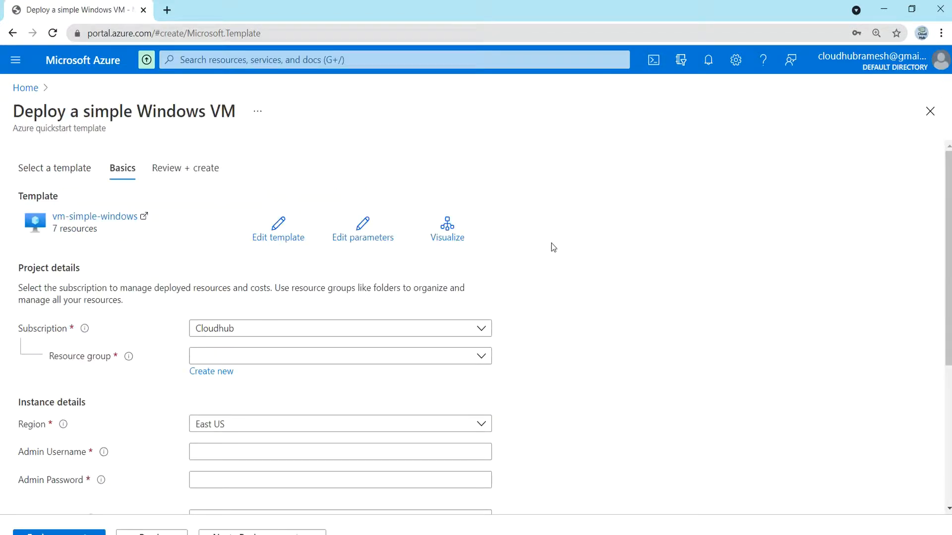
Create a new resource group named rg1 for the Windows VM deployment.
scroll(537, 297, "down", 4)
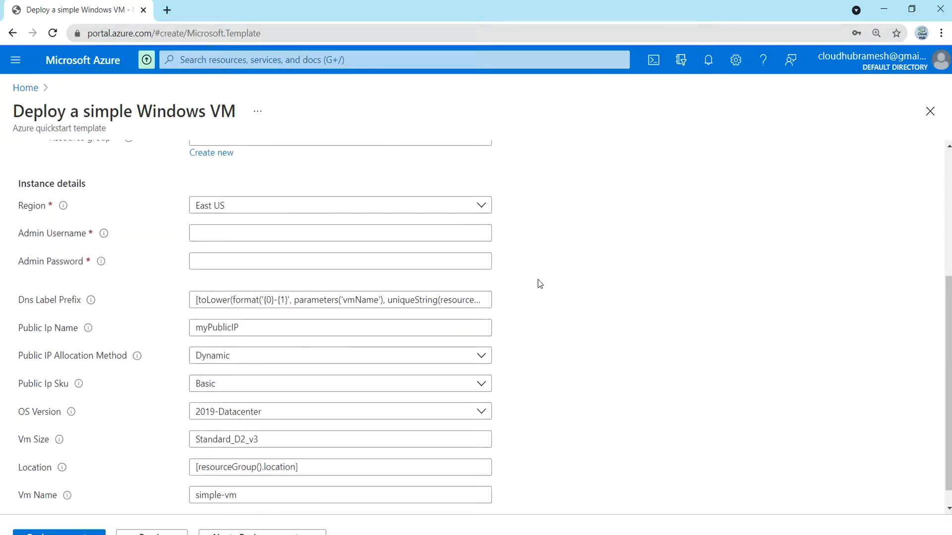
scroll(540, 283, "down", 1)
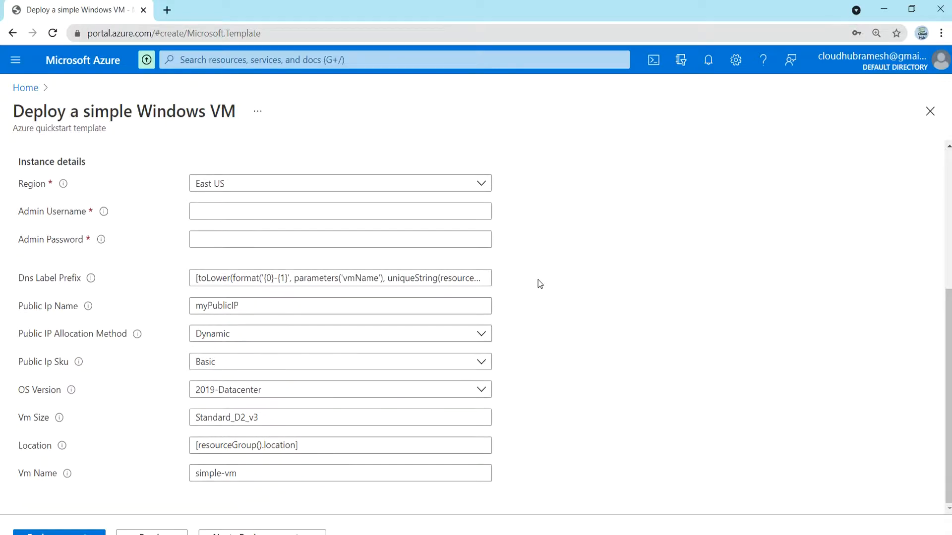
scroll(540, 284, "up", 1)
scroll(540, 283, "up", 3)
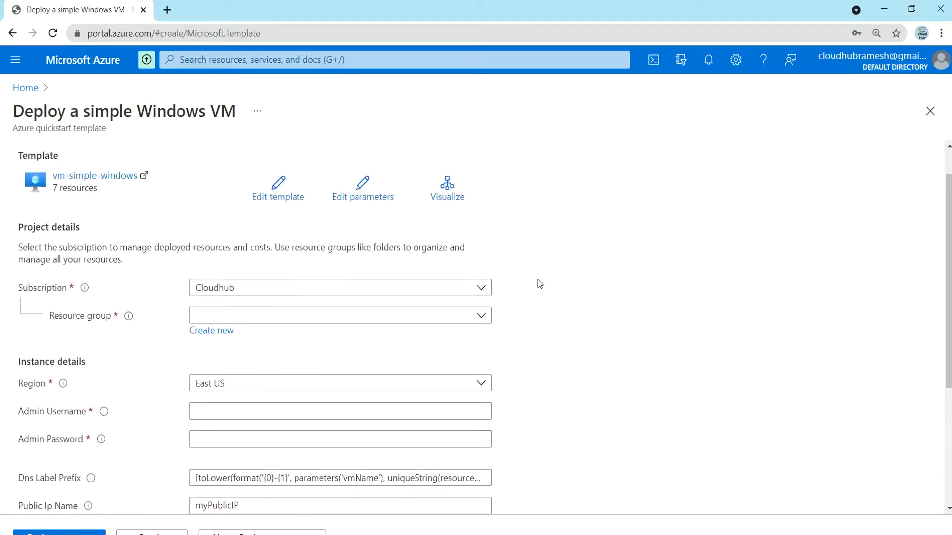
left_click(222, 337)
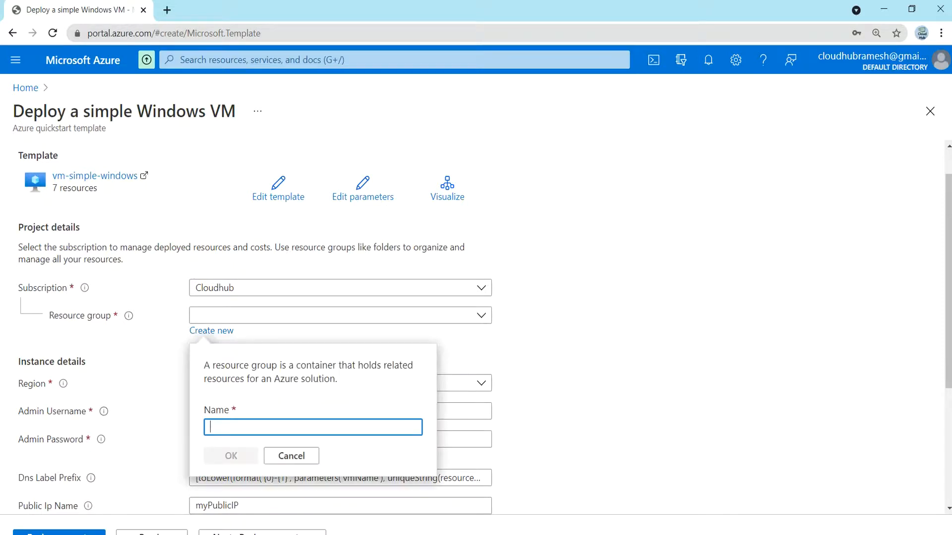
type("rg1")
left_click(222, 455)
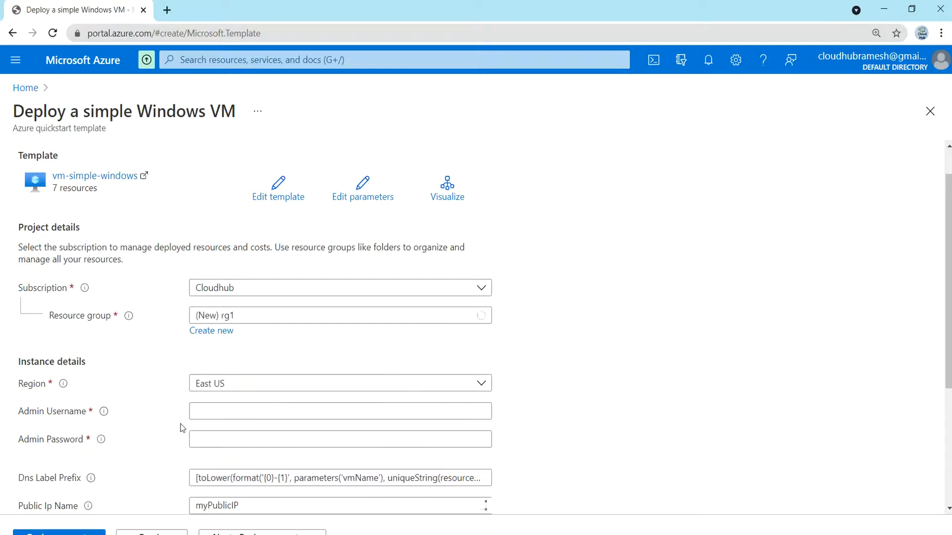
Set the VM's admin username to rg and enter the admin password.
left_click(208, 412)
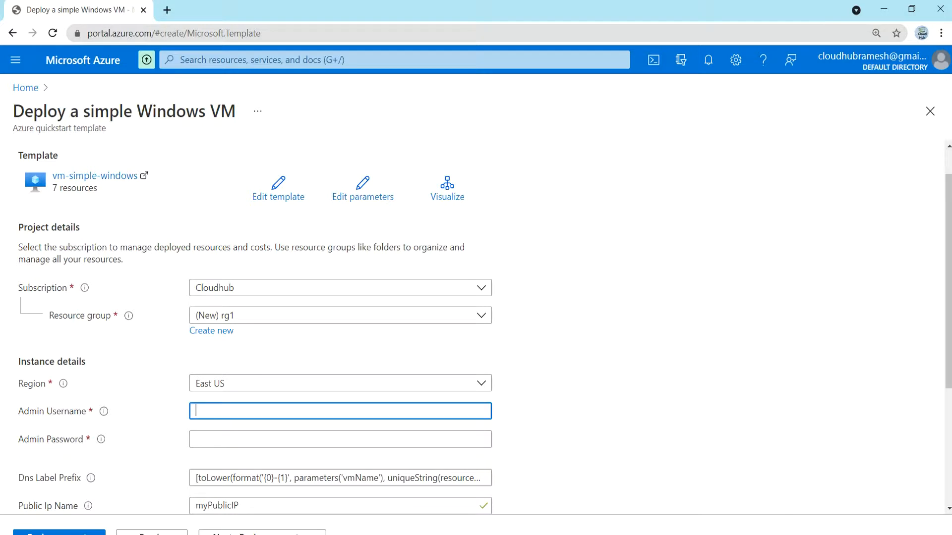
type("rg")
left_click(209, 439)
type("•••••")
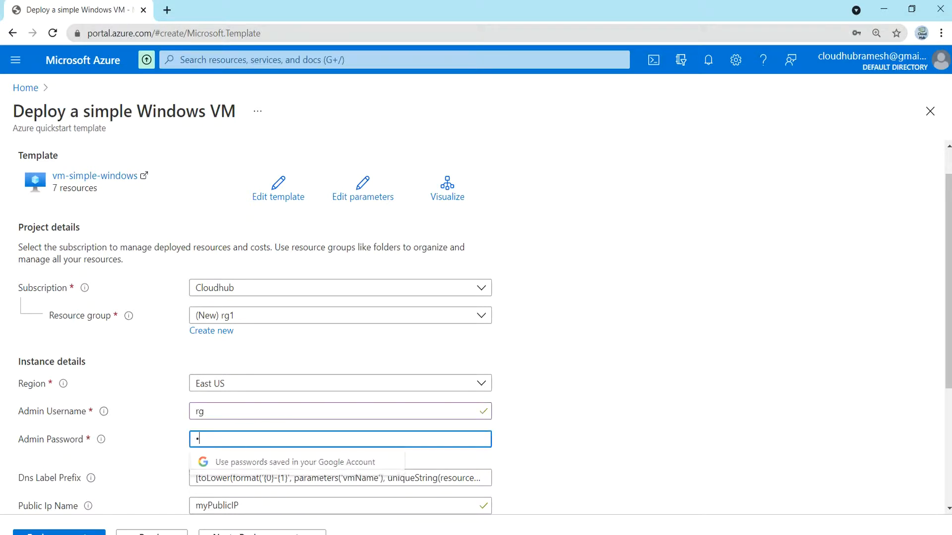
type("•")
key("BackSpace")
key("BackSpace")
key("BackSpace")
key("BackSpace")
key("BackSpace")
key("BackSpace")
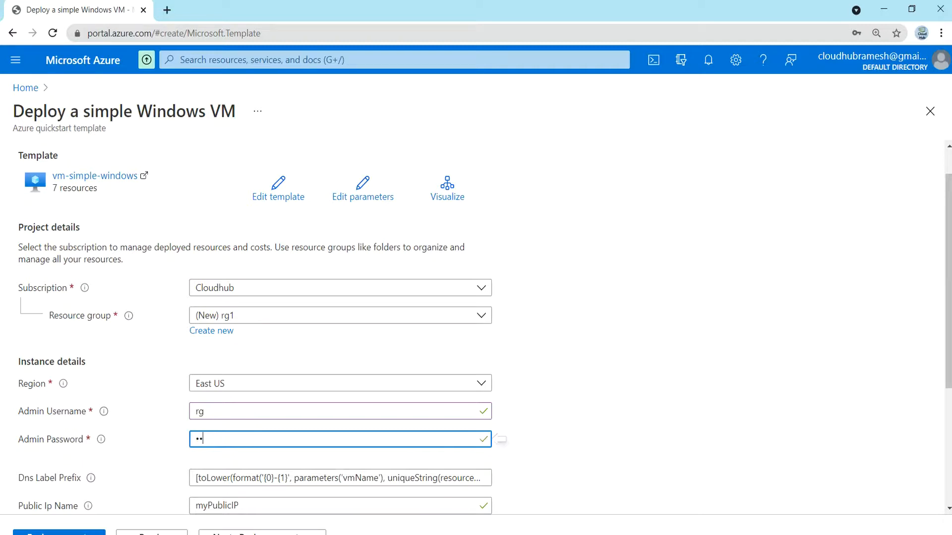
type("•••••••••••••••")
Review the instance details and the deployment's parameters JSON, and close the parameters without editing them.
scroll(522, 495, "down", 1)
scroll(522, 497, "down", 4)
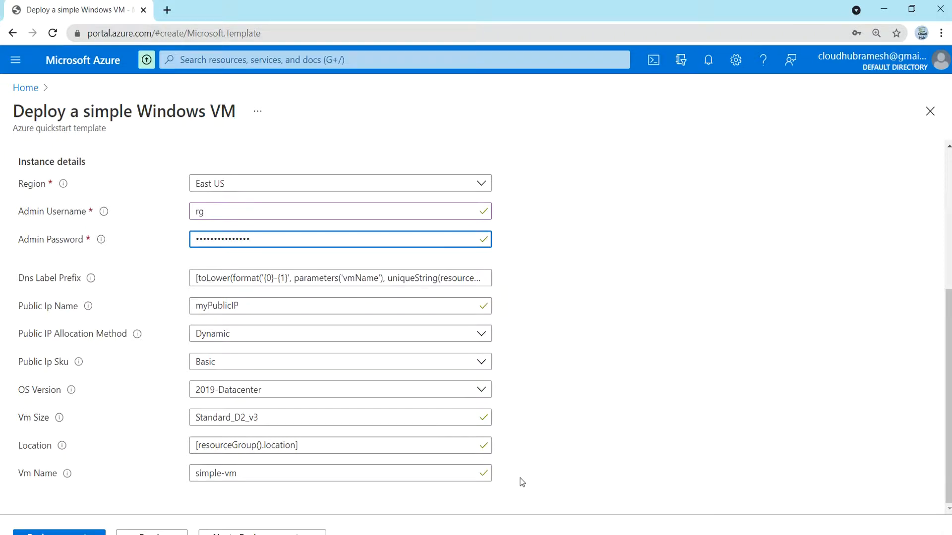
scroll(528, 447, "up", 5)
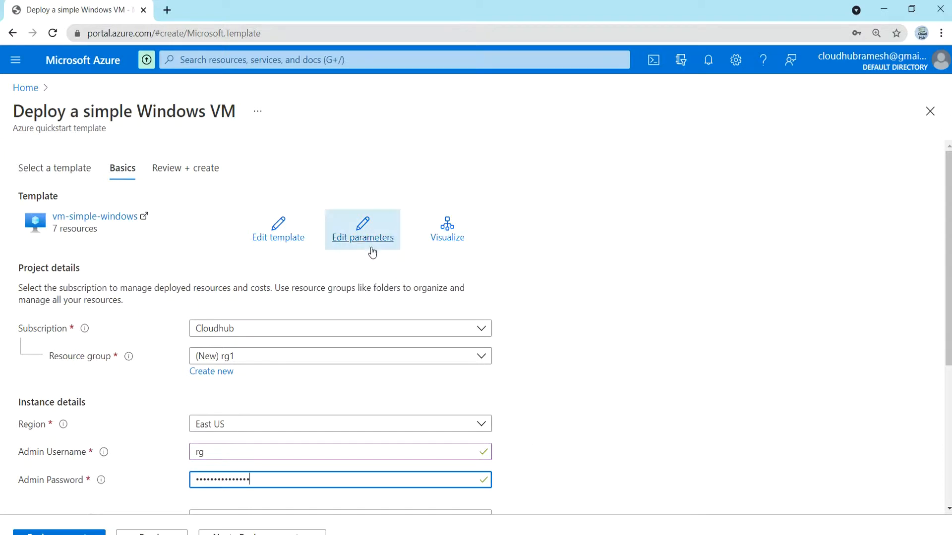
left_click(366, 238)
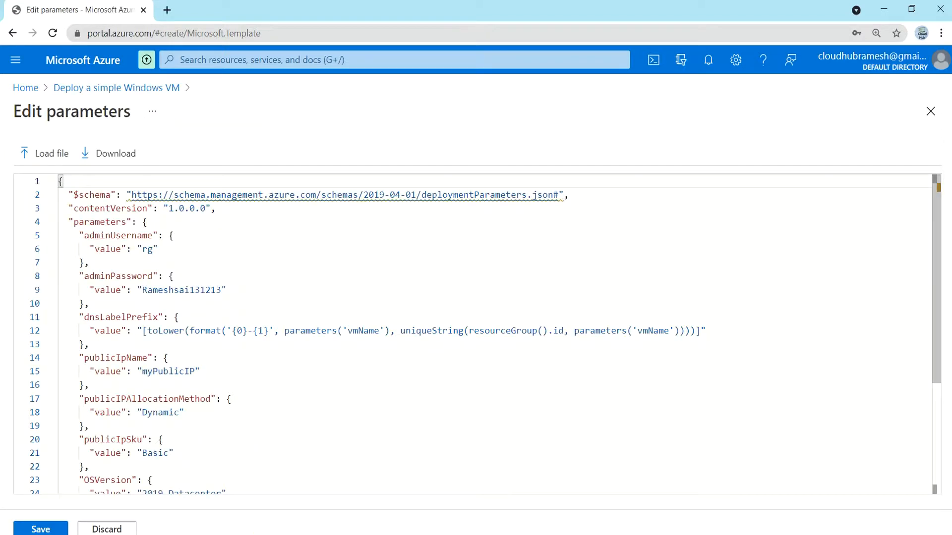
scroll(476, 335, "down", 3)
scroll(476, 335, "up", 3)
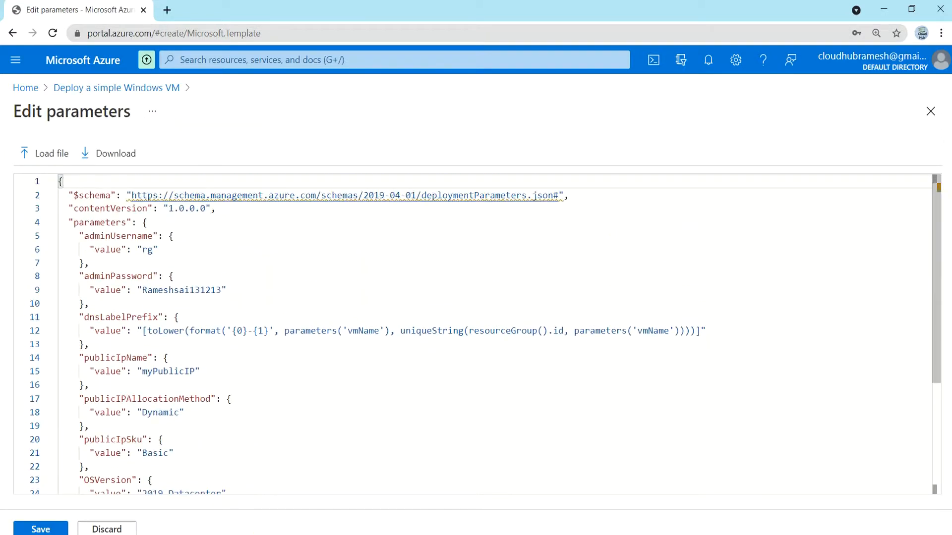
scroll(476, 334, "down", 5)
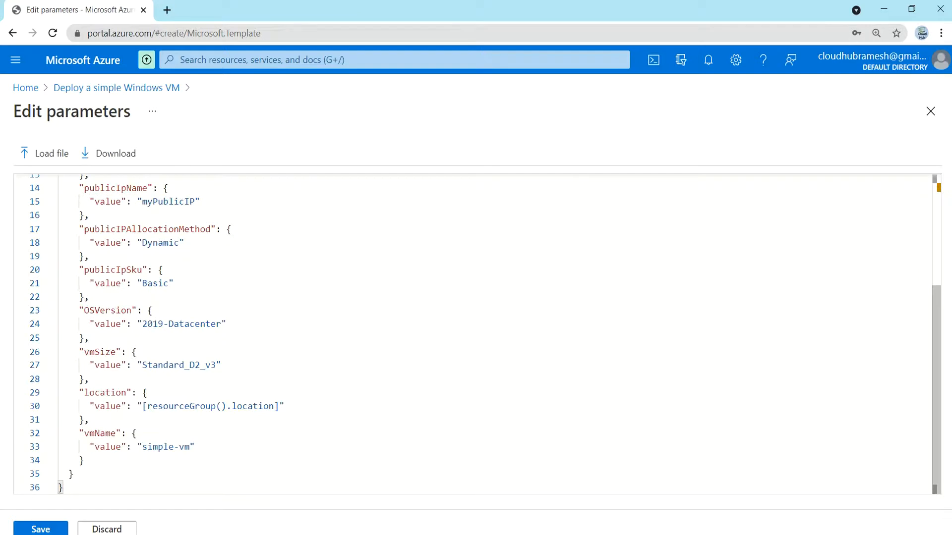
left_click(929, 117)
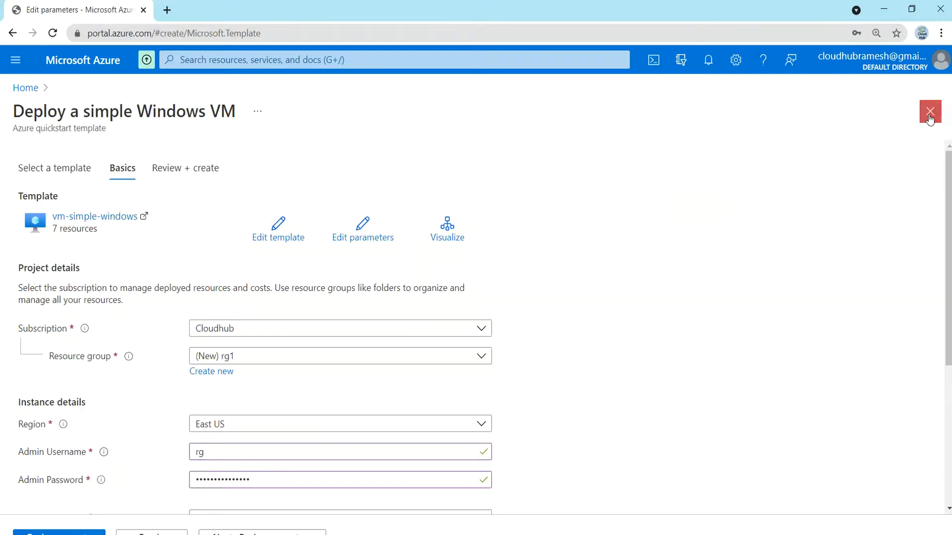
Validate the Windows VM deployment on its review page and create it.
scroll(498, 399, "down", 4)
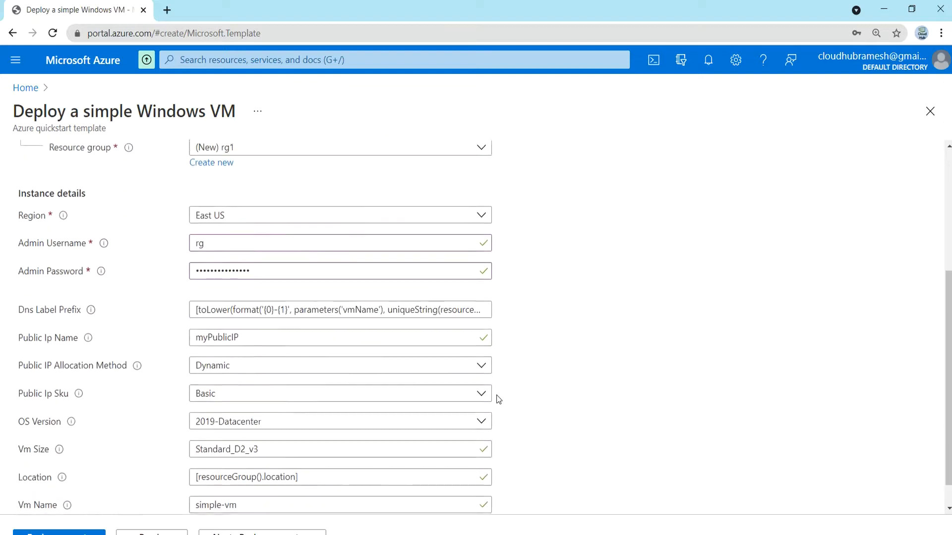
scroll(499, 399, "down", 1)
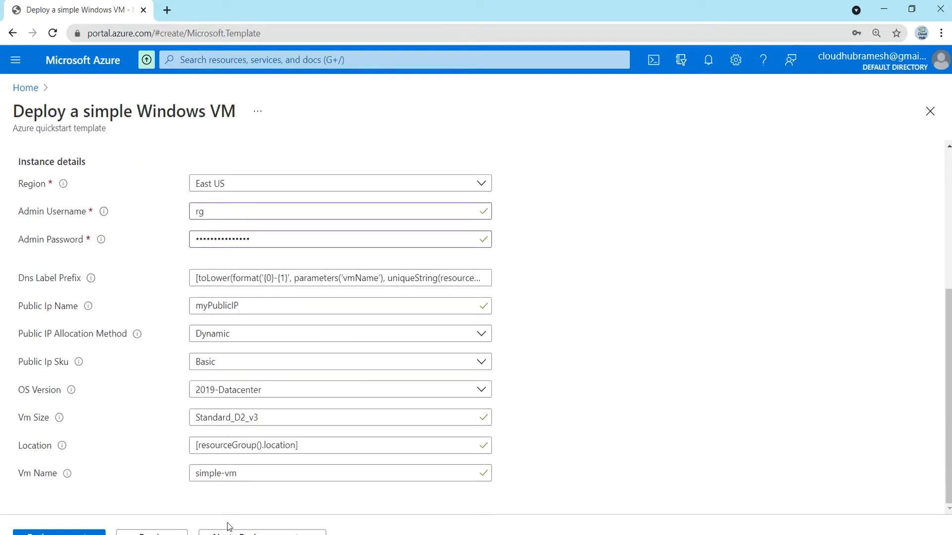
left_click(262, 533)
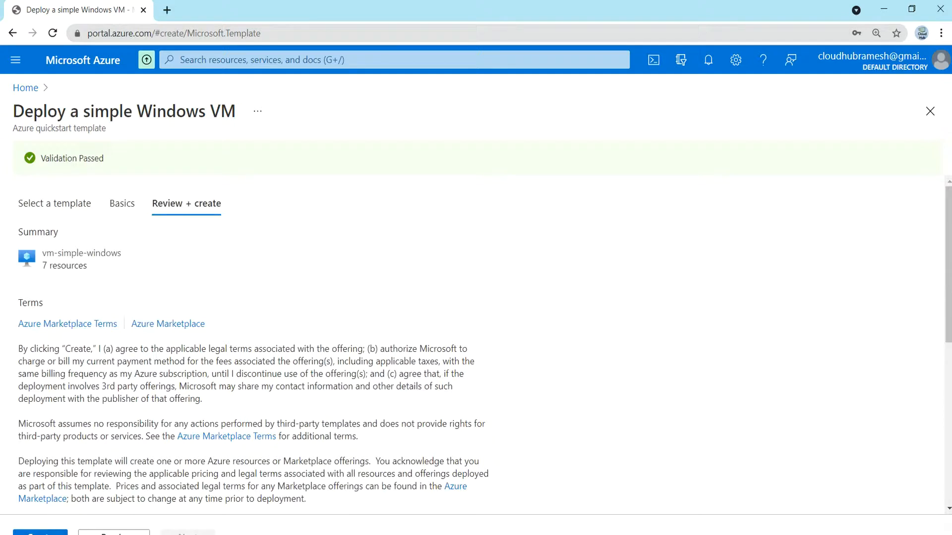
left_click(47, 533)
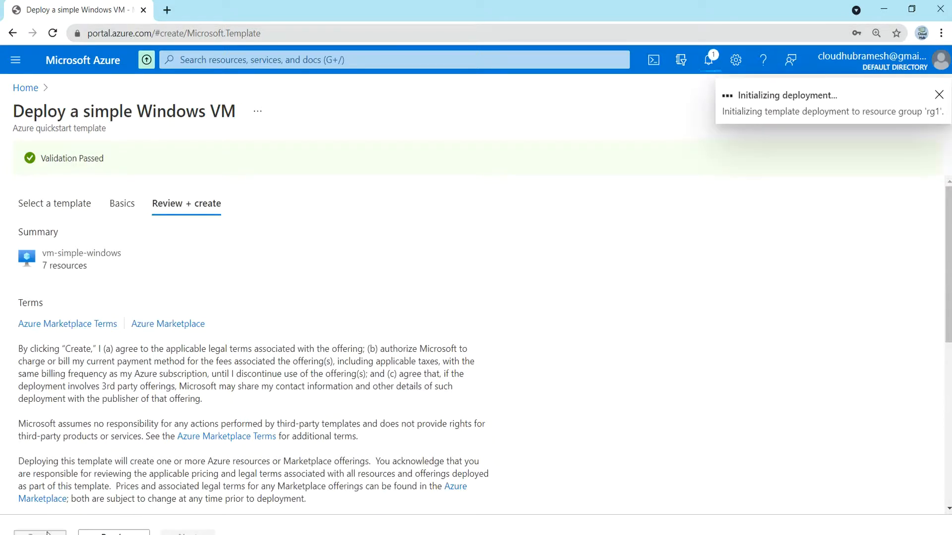
Refresh the deployment's status and open its resource group once the deployment completes.
scroll(595, 346, "down", 7)
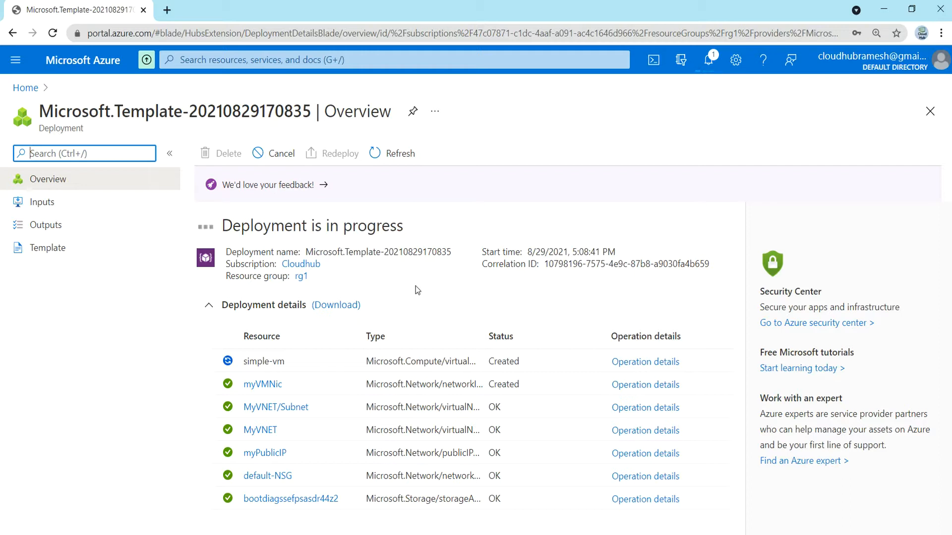
left_click(394, 162)
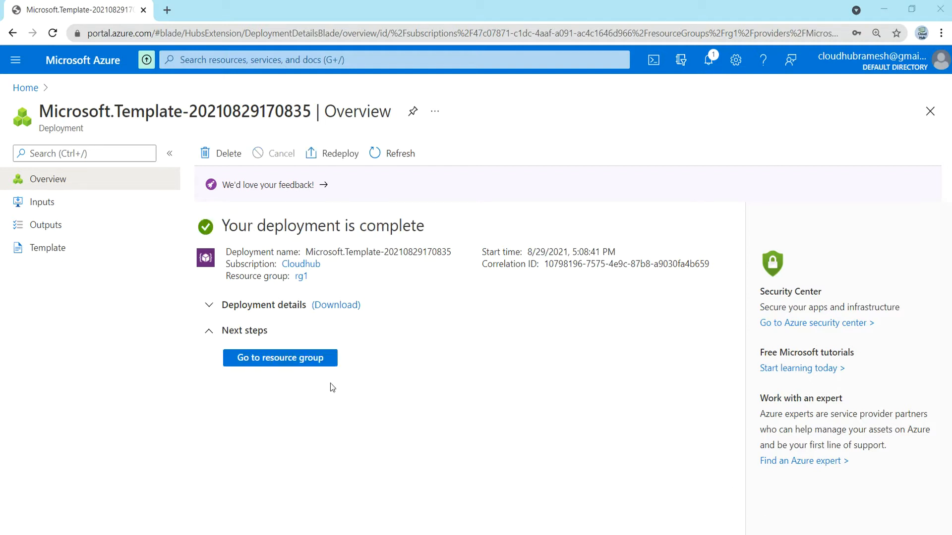
left_click(302, 360)
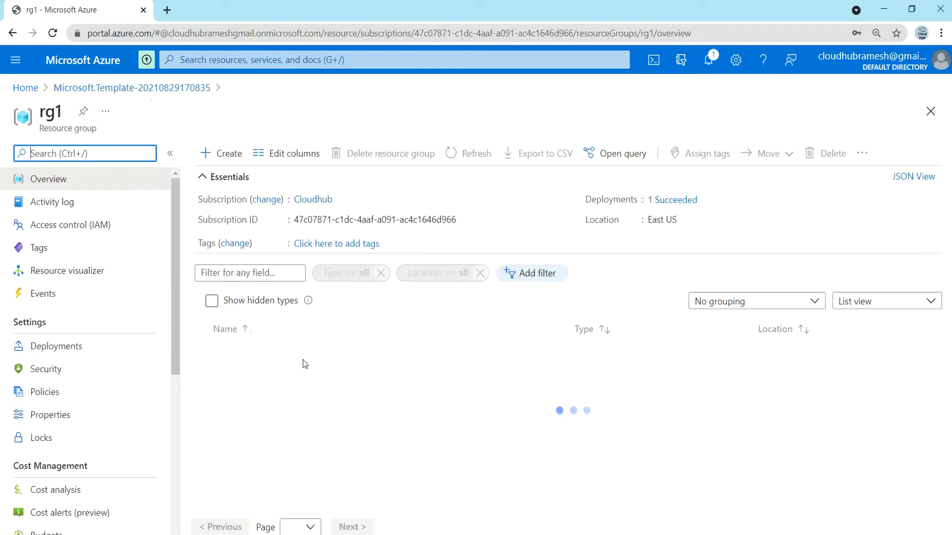